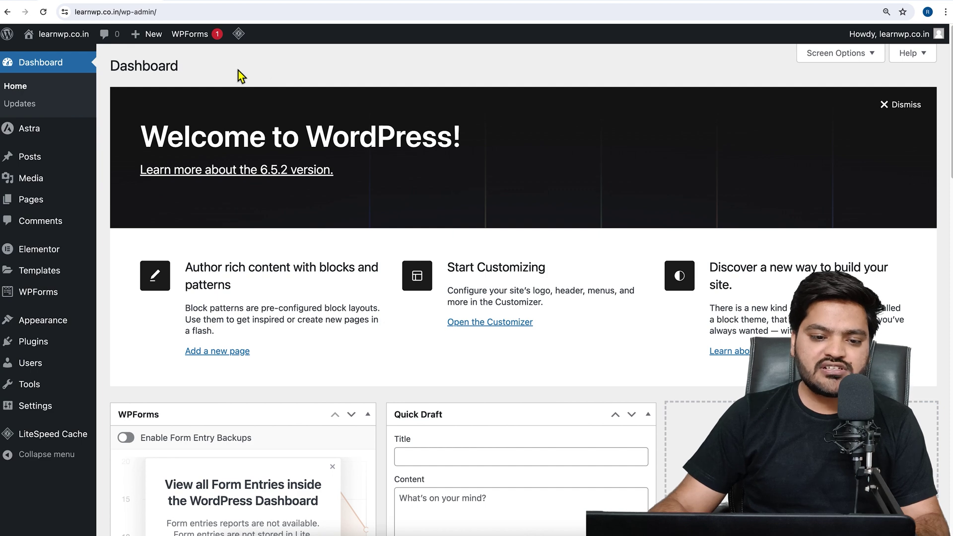
View the Urban Nest homepage in a new tab, then go to the admin's Add Plugins page
mouse_move(59, 34)
right_click(50, 55)
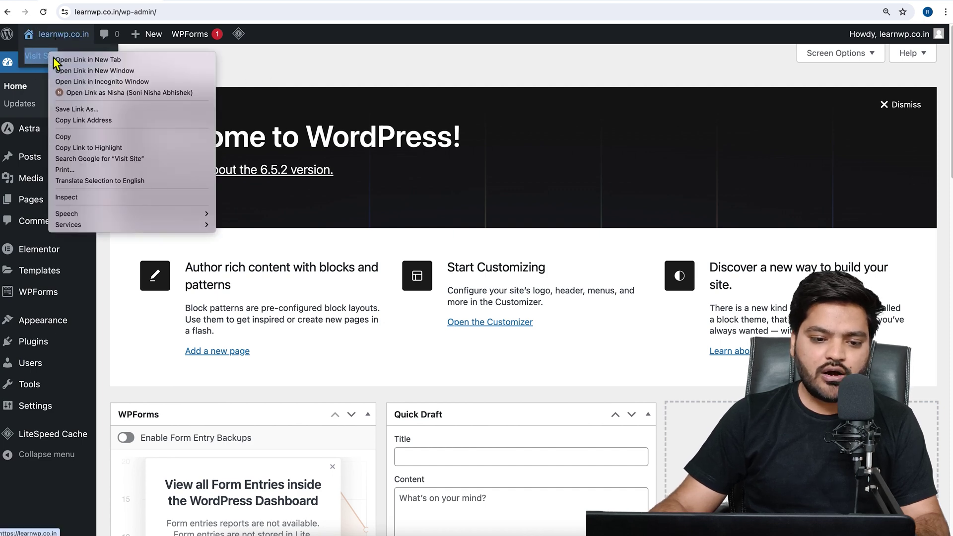
left_click(190, 59)
left_click(204, 5)
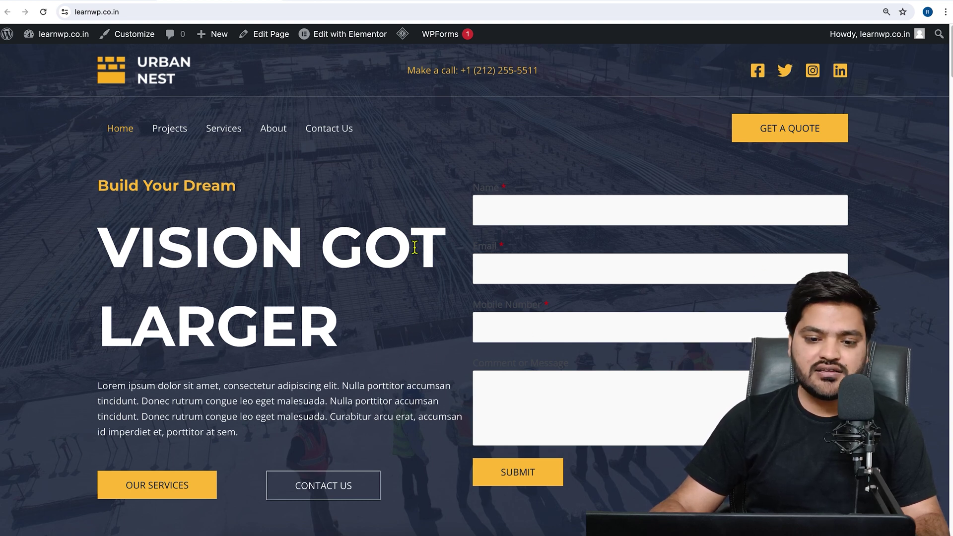
left_click(121, 5)
mouse_move(53, 352)
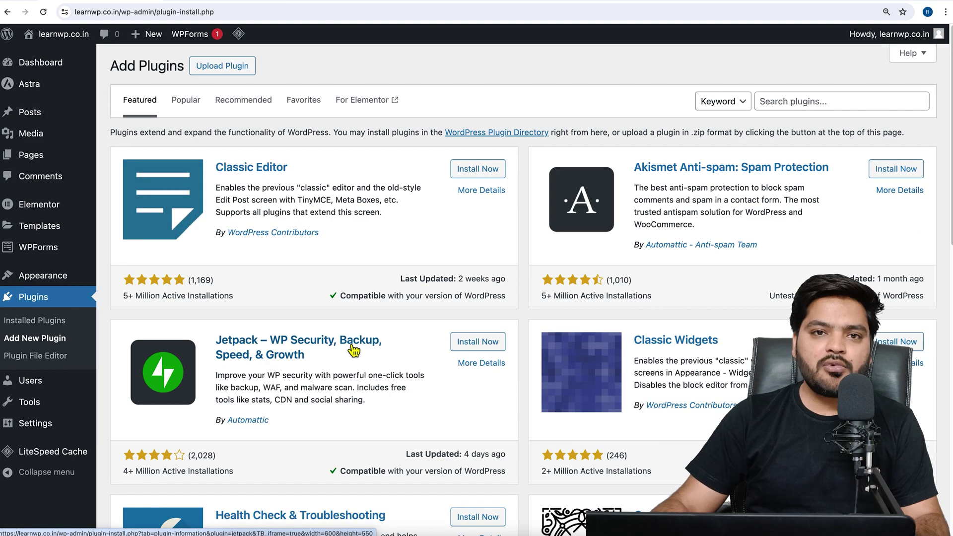
Search 'smart slider', install and activate Smart Slider 3, then reload the admin
left_click(791, 109)
type("smart slider")
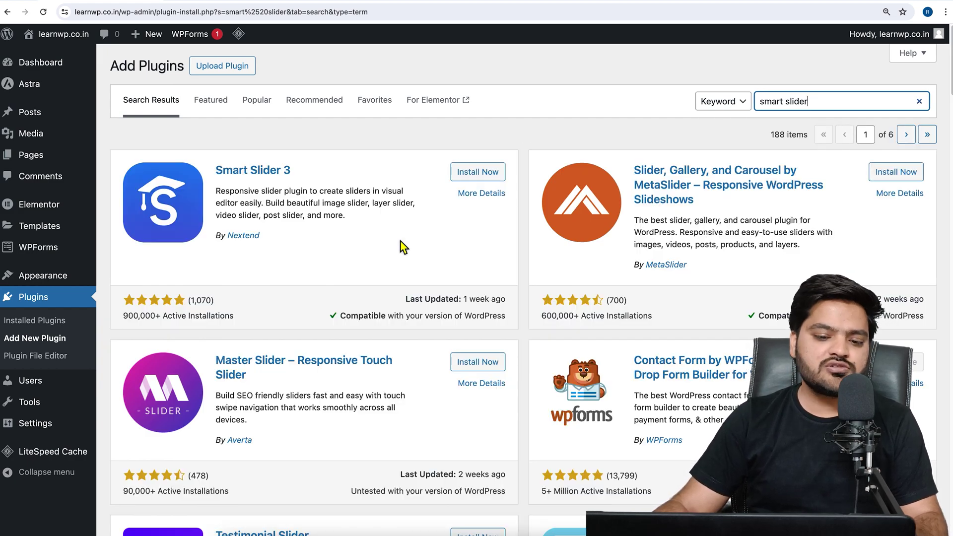
left_click(472, 178)
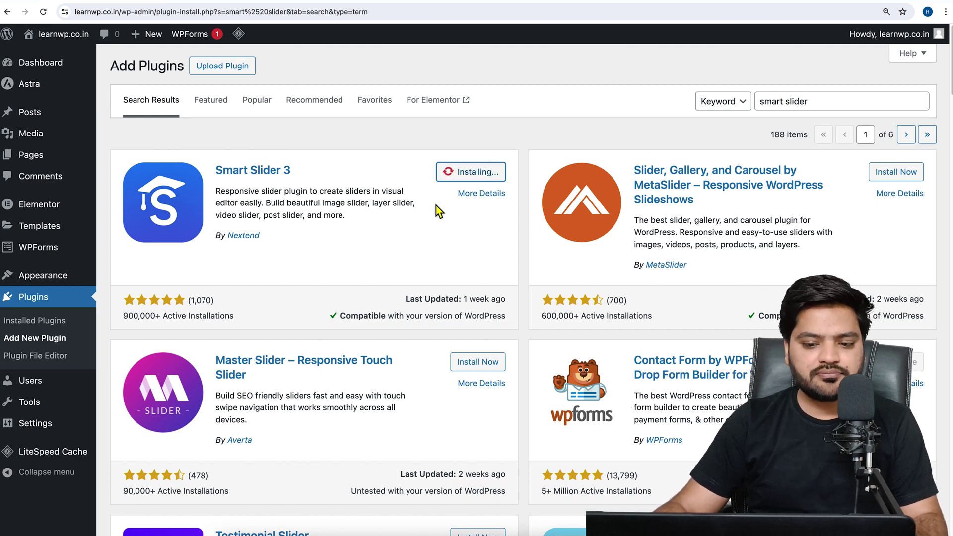
left_click(483, 172)
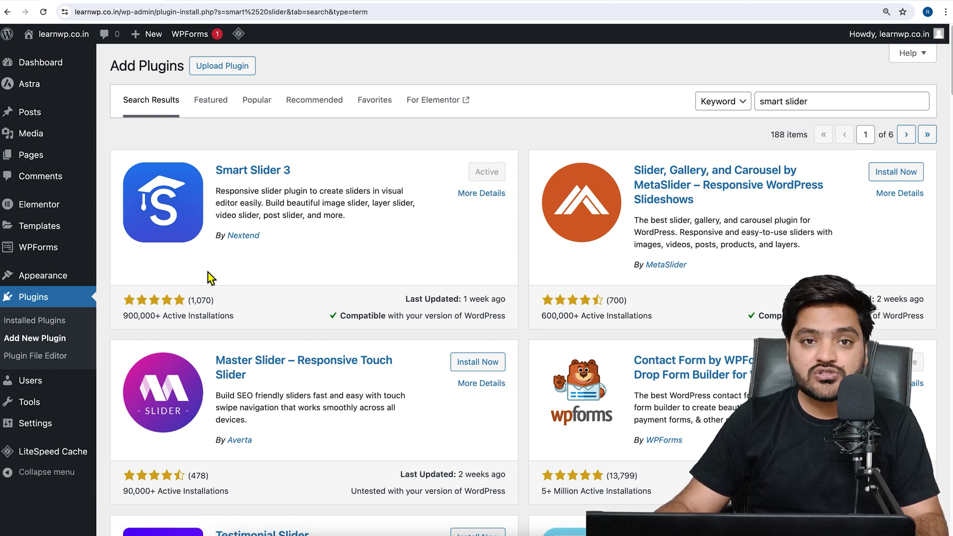
left_click(43, 12)
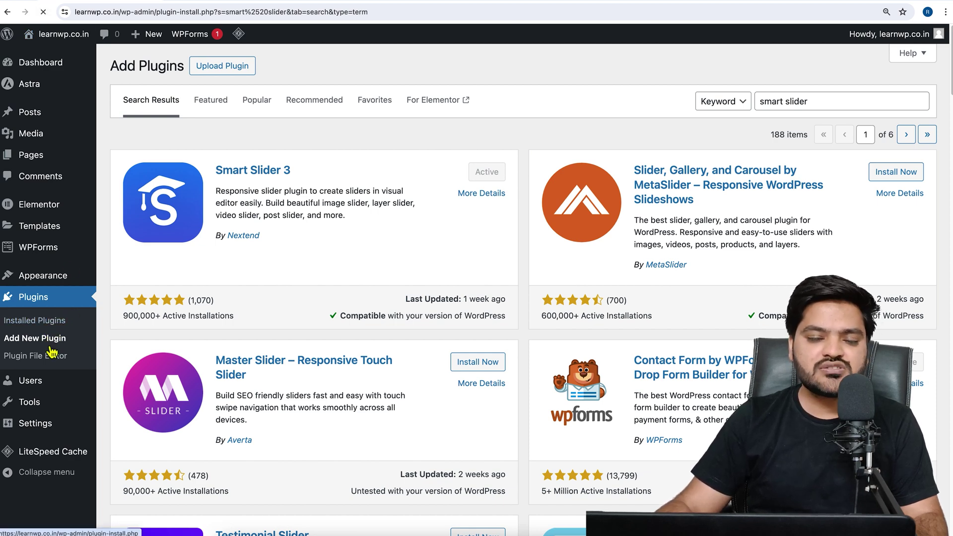
mouse_move(48, 427)
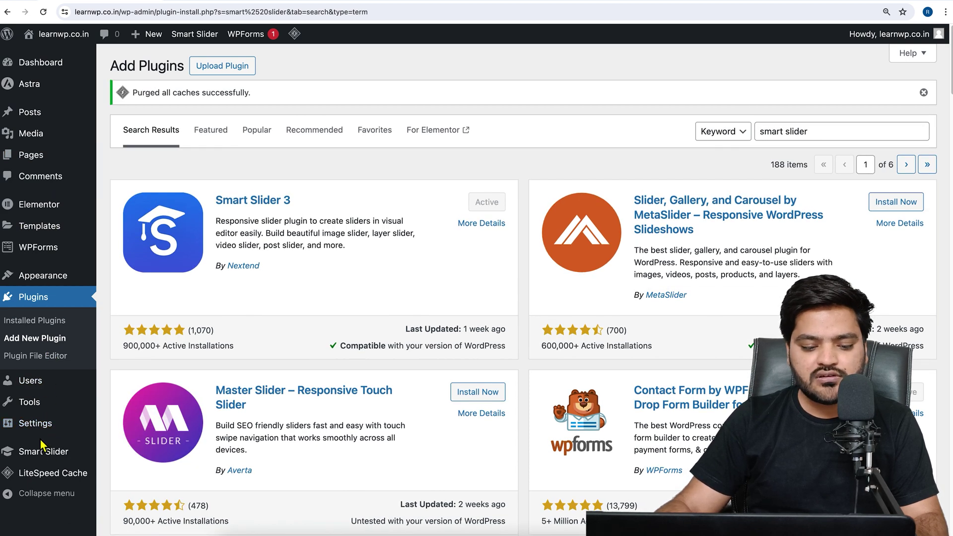
mouse_move(58, 454)
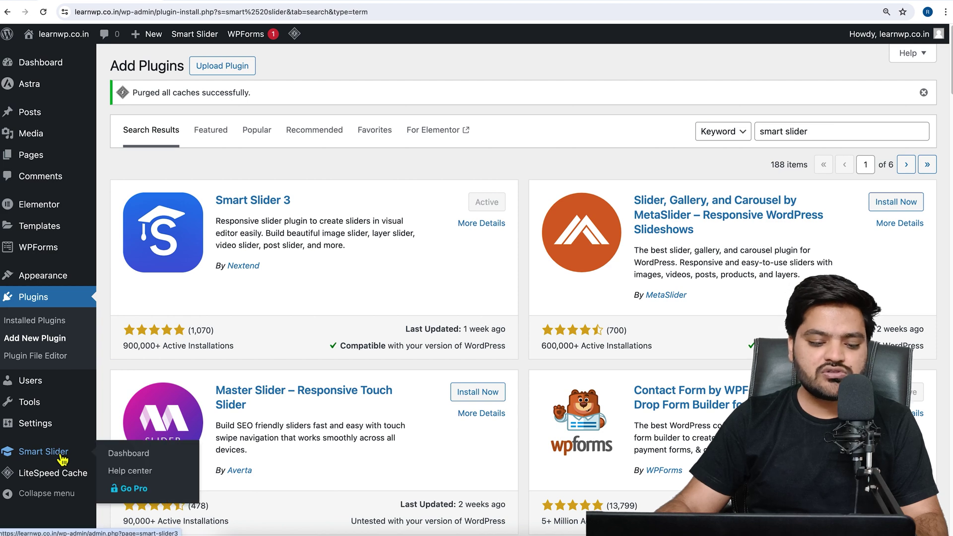
Open Smart Slider from the sidebar and choose Don't show again on its welcome page
left_click(59, 454)
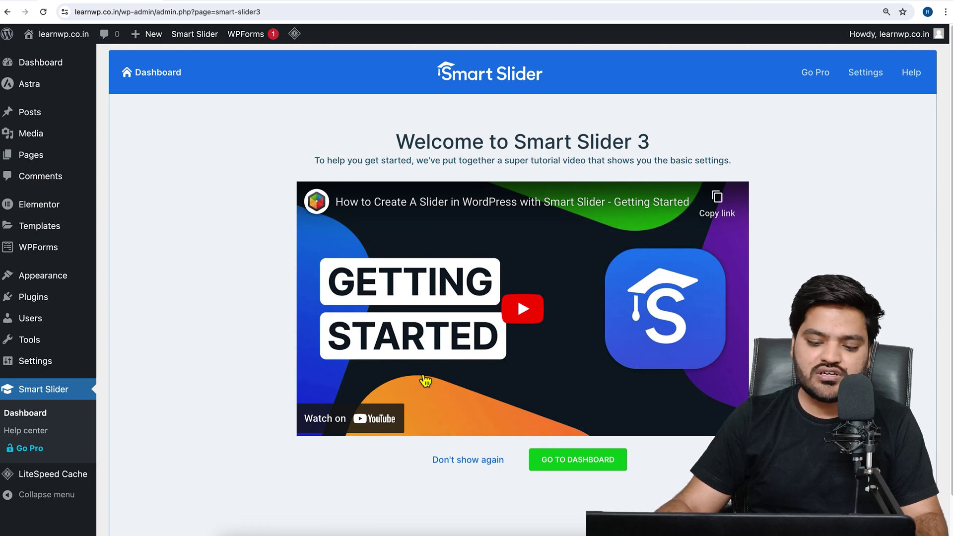
left_click(478, 466)
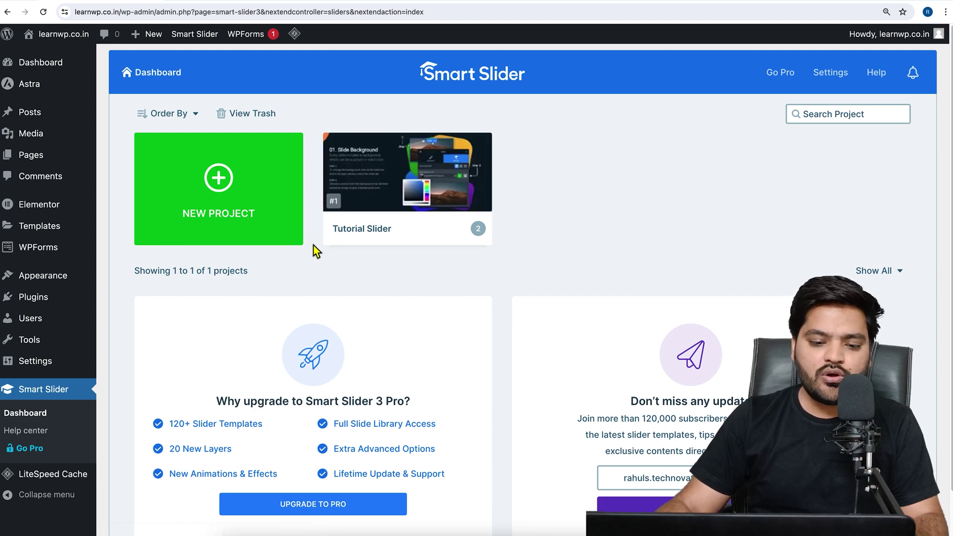
Import the free Gradient Slider template as a new project and dismiss the newsletter prompt
left_click(257, 195)
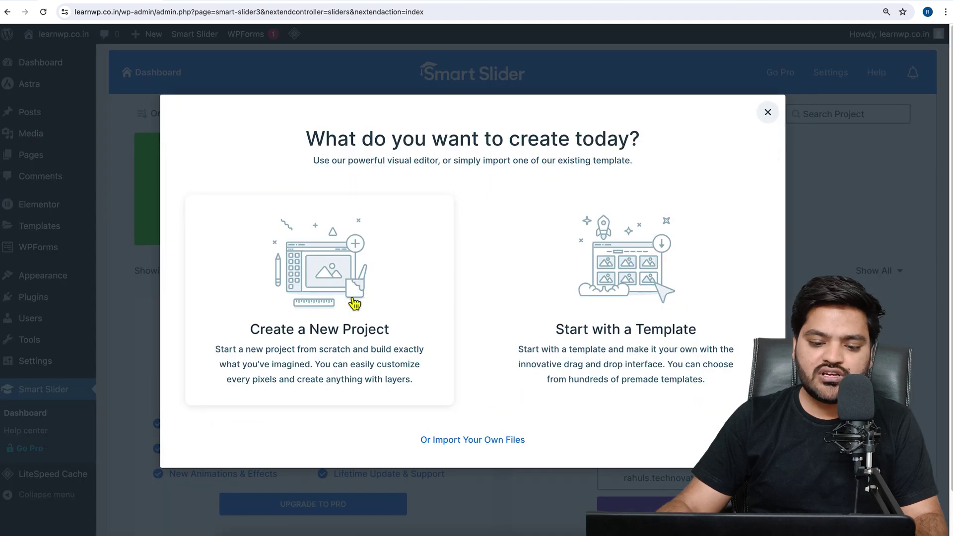
left_click(630, 295)
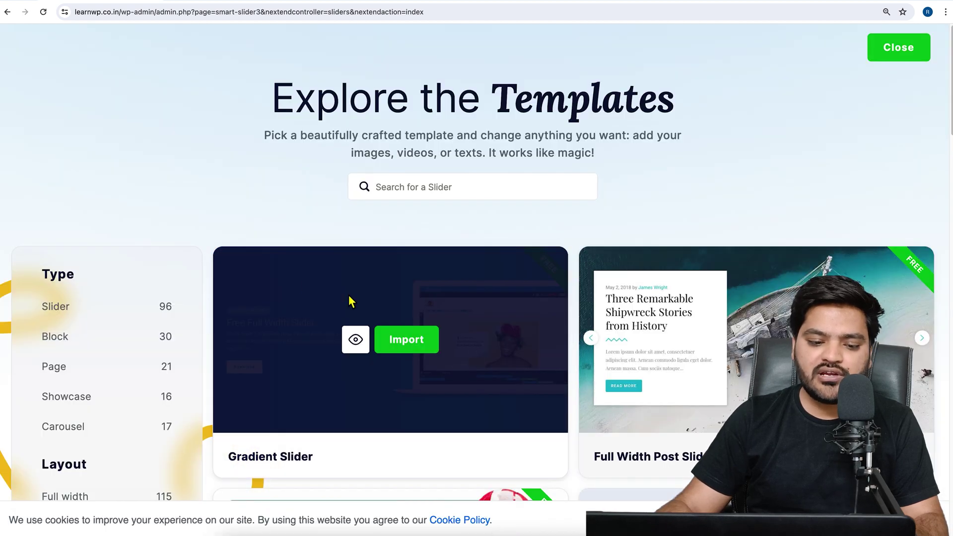
scroll(251, 280, "down", 5)
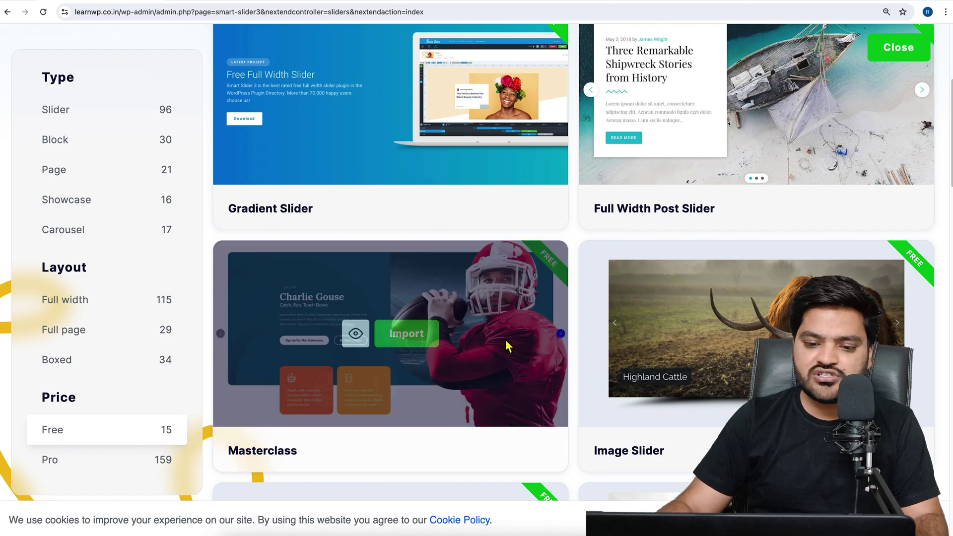
scroll(506, 340, "up", 4)
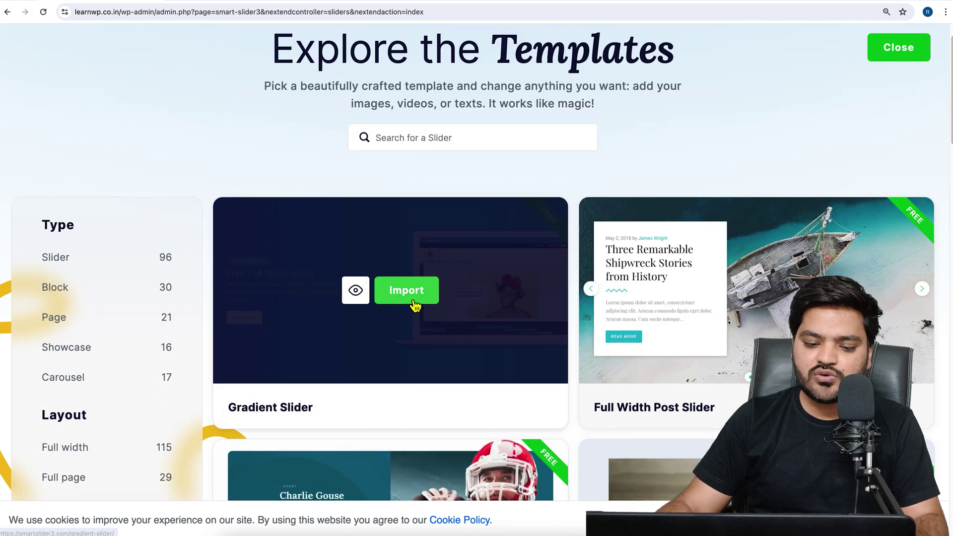
scroll(682, 330, "down", 5)
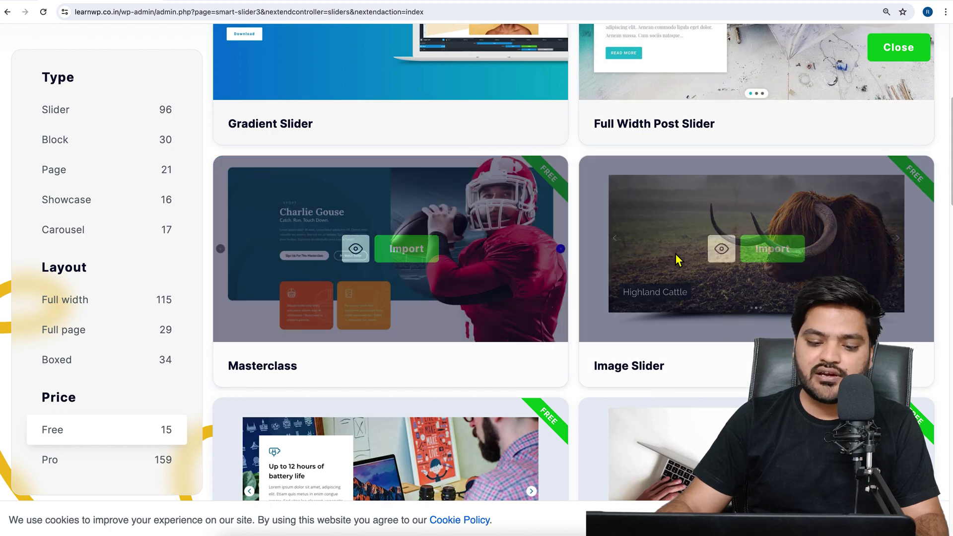
scroll(646, 269, "down", 5)
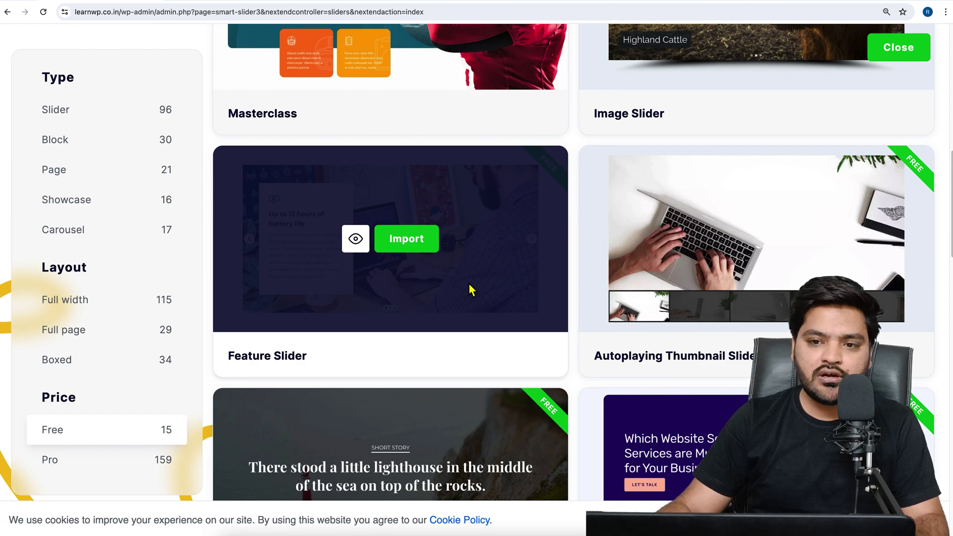
scroll(472, 283, "up", 5)
scroll(481, 279, "up", 2)
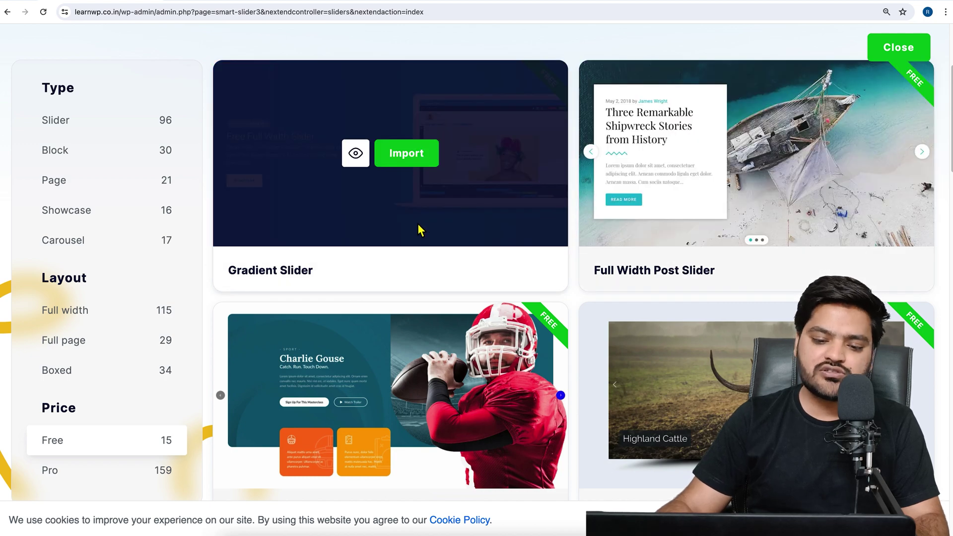
left_click(410, 164)
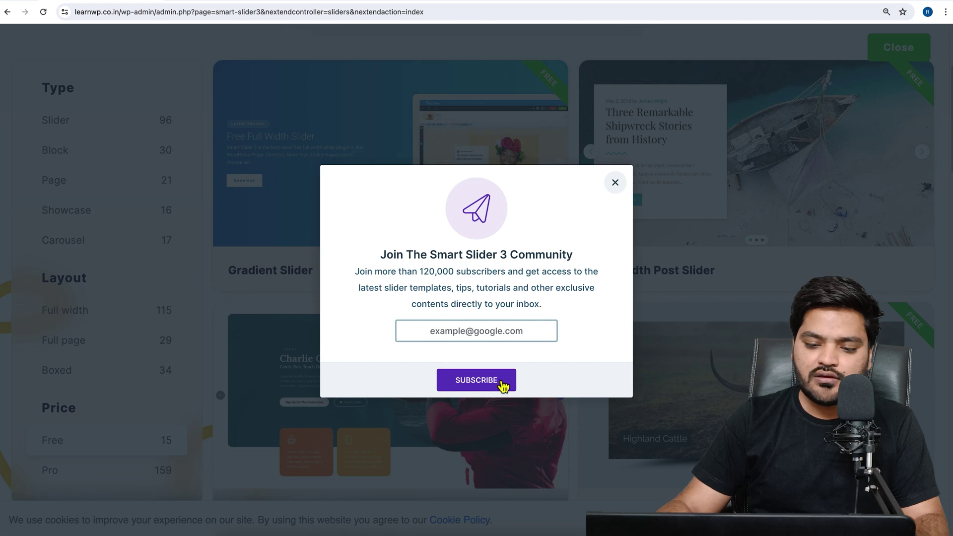
left_click(615, 184)
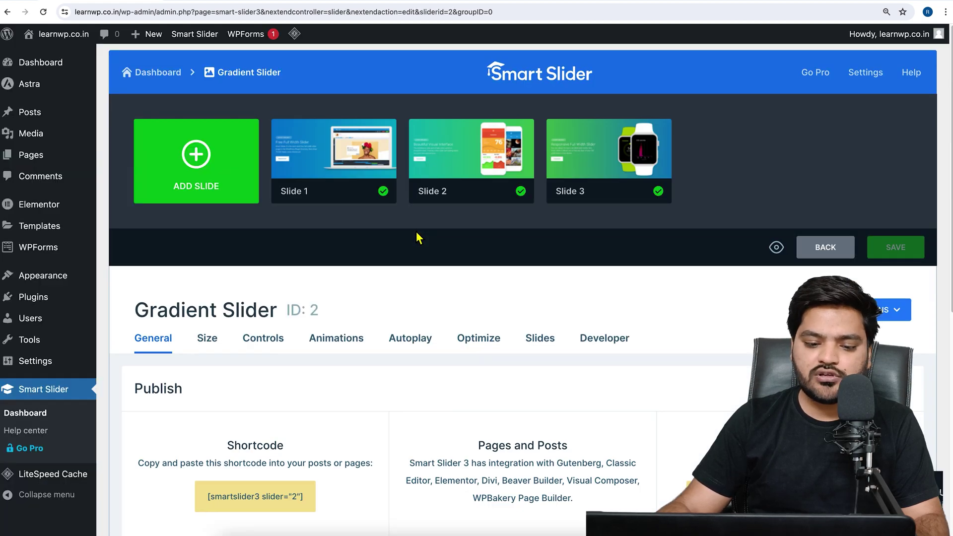
Drag the Slide settings panel to the canvas's right side, uncovering Slide 1's left-hand text
left_click_drag(147, 311, 272, 305)
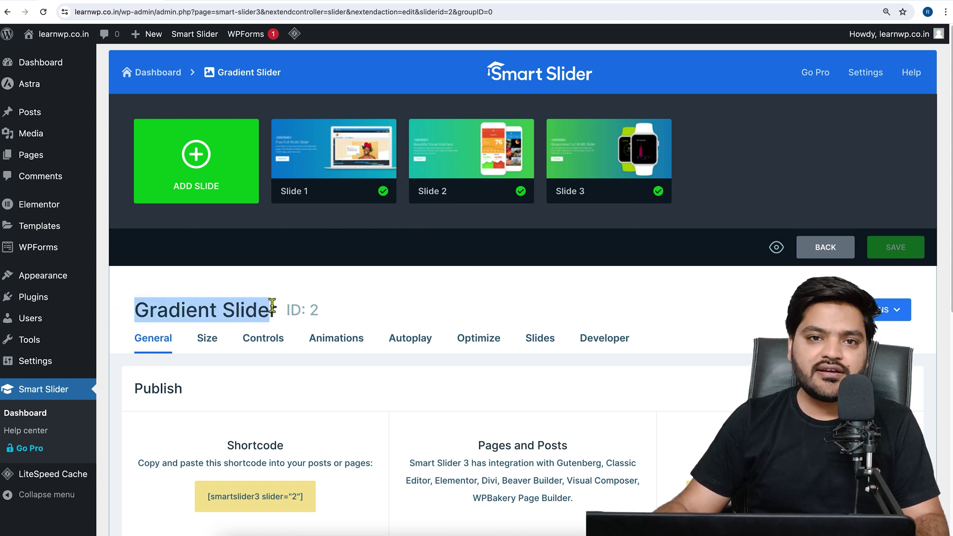
mouse_move(362, 165)
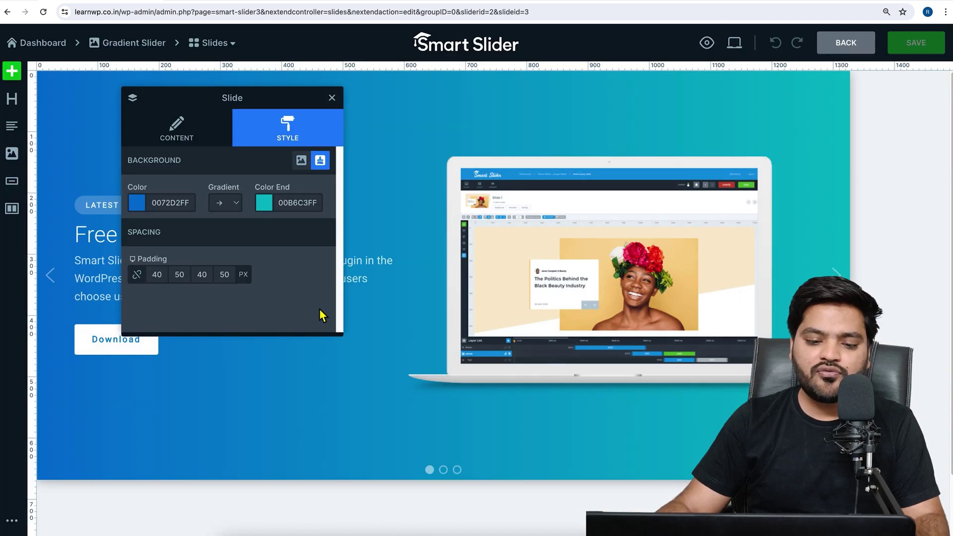
left_click_drag(268, 102, 837, 142)
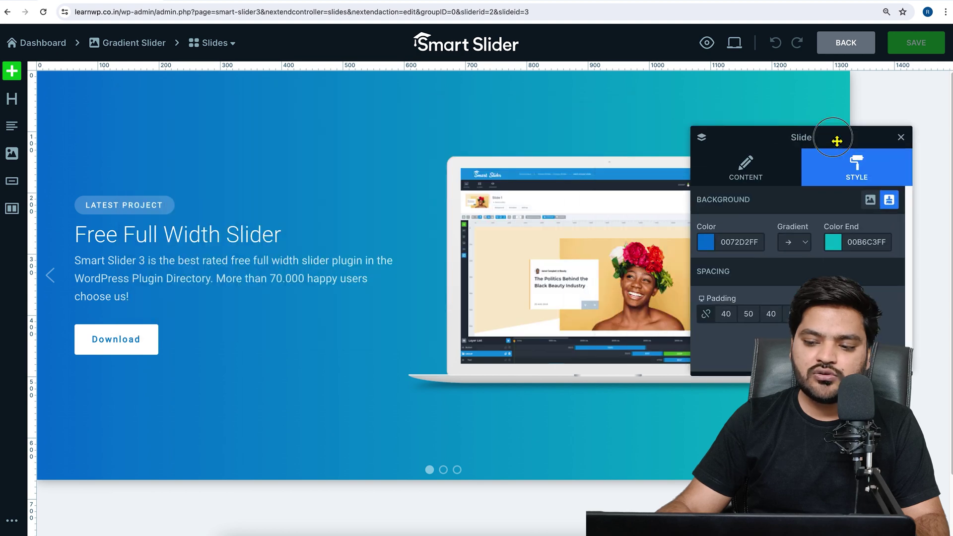
Change the slide heading to 'First Slider' and the description text to 'Demo Slide'
left_click(156, 241)
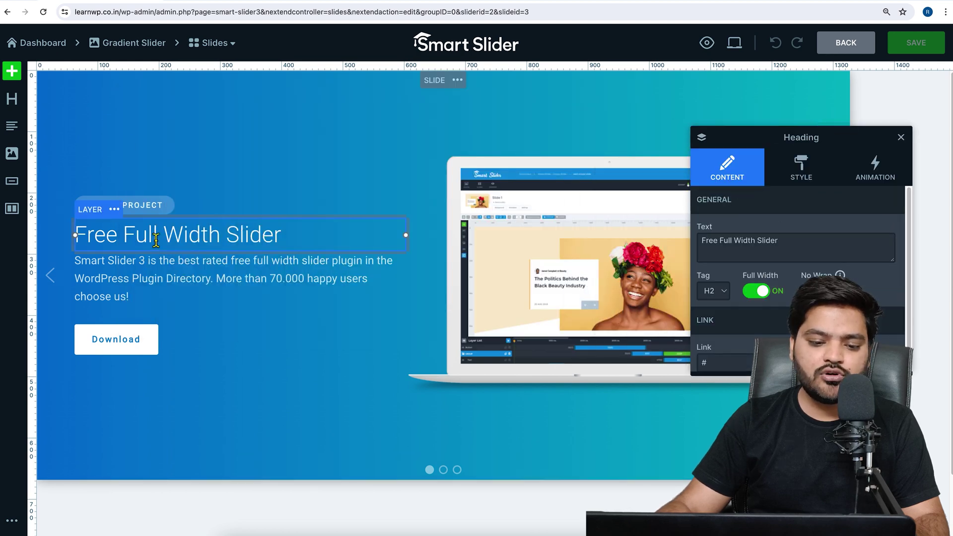
double_click(156, 241)
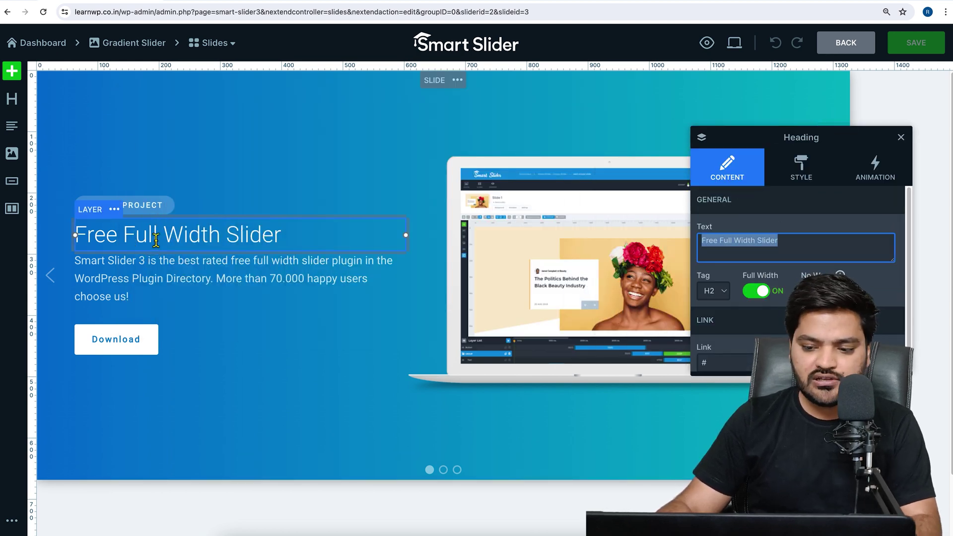
left_click(804, 244)
key("ctrl+a")
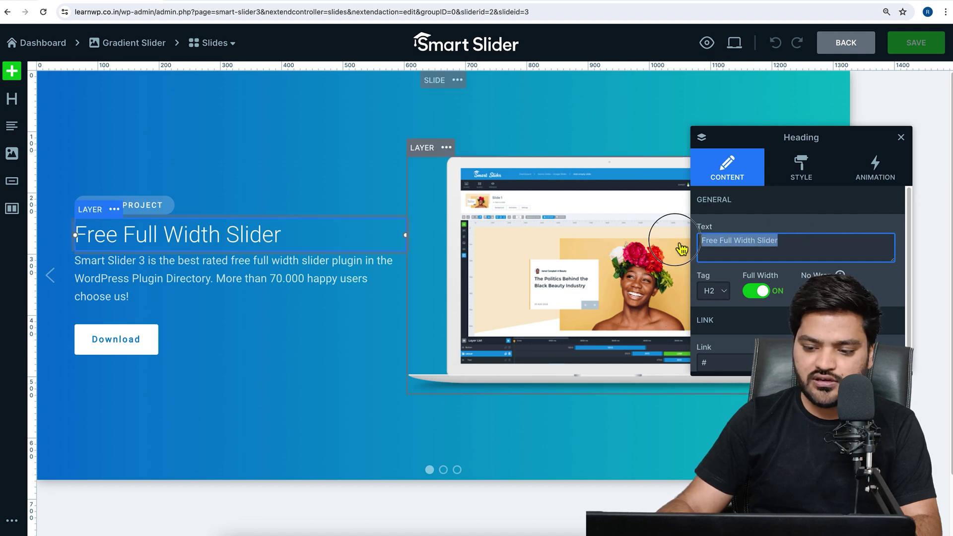
type("First ")
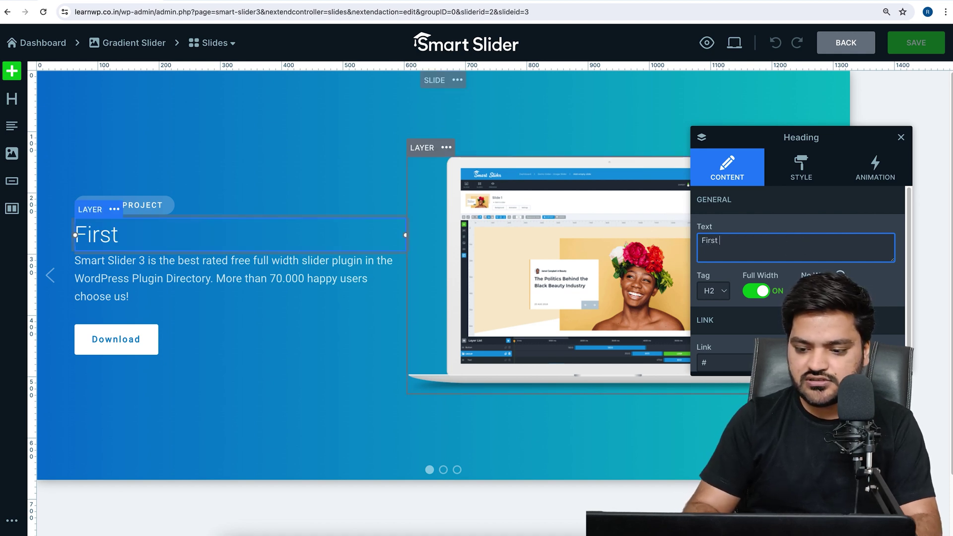
type("Slideer")
key("BackSpace")
key("BackSpace")
type("r")
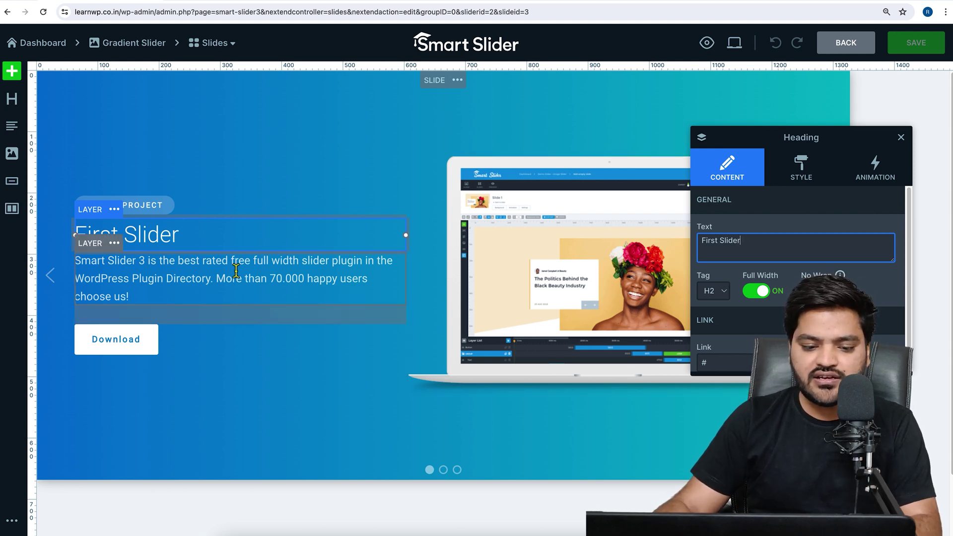
left_click(271, 278)
left_click(782, 282)
key("ctrl+a")
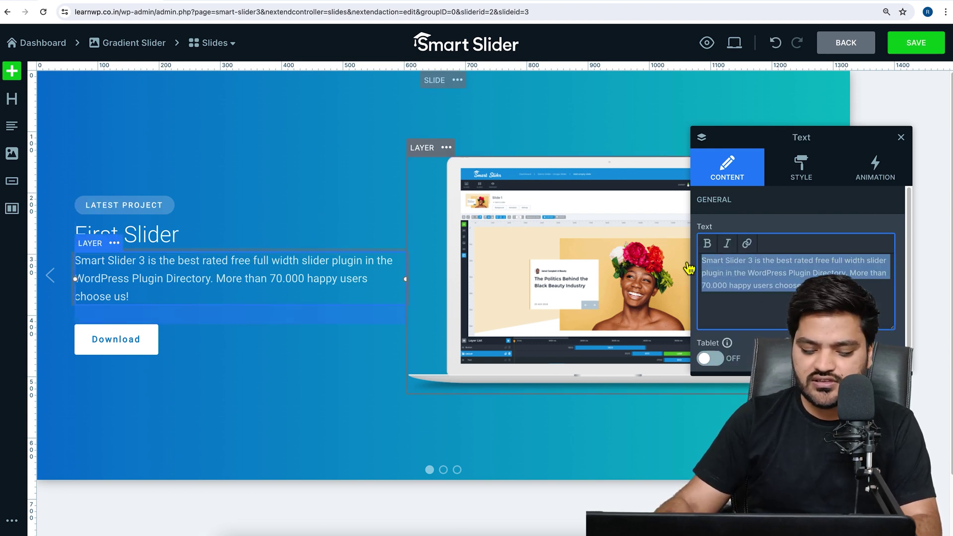
type("Demo Slide")
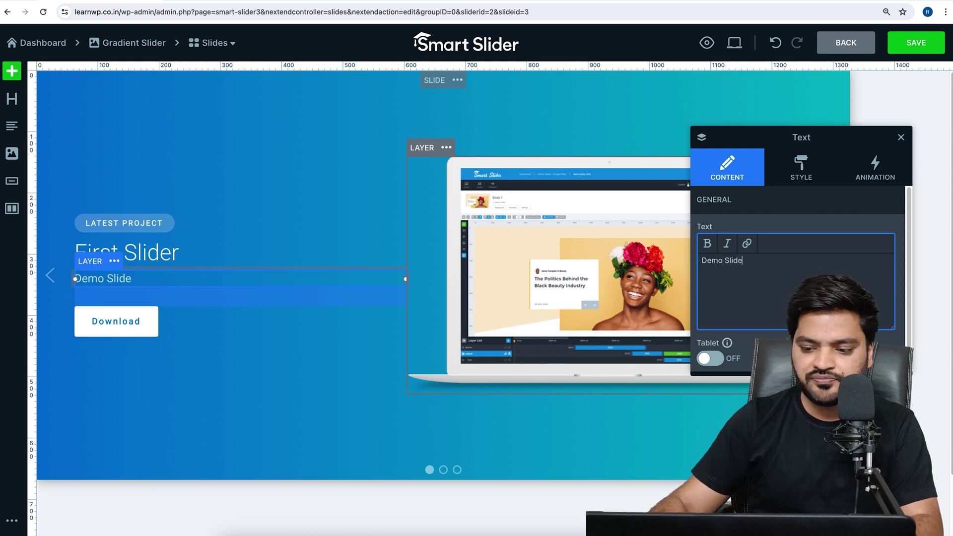
Replace the laptop image with worker-4.jpeg from the Media Library and narrow its layer
left_click(544, 233)
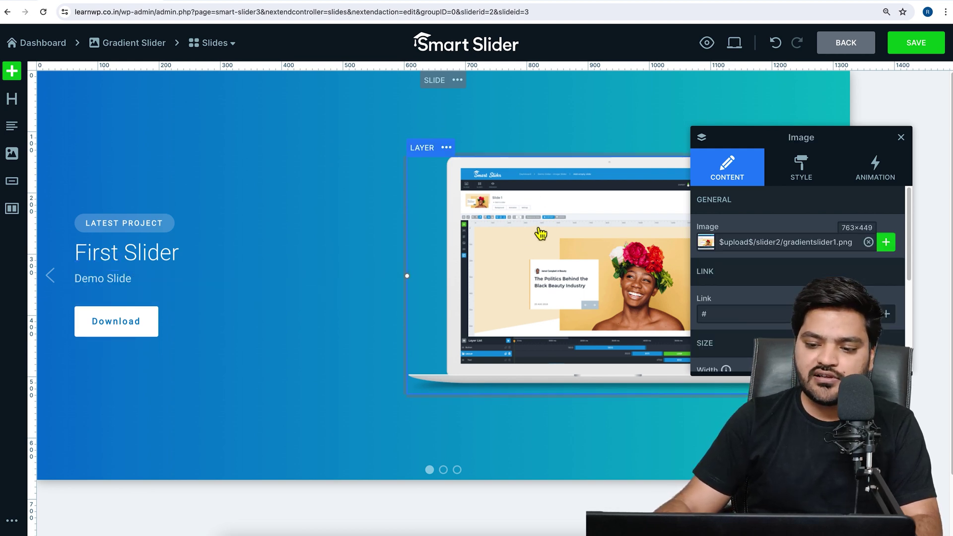
left_click(868, 243)
left_click(885, 242)
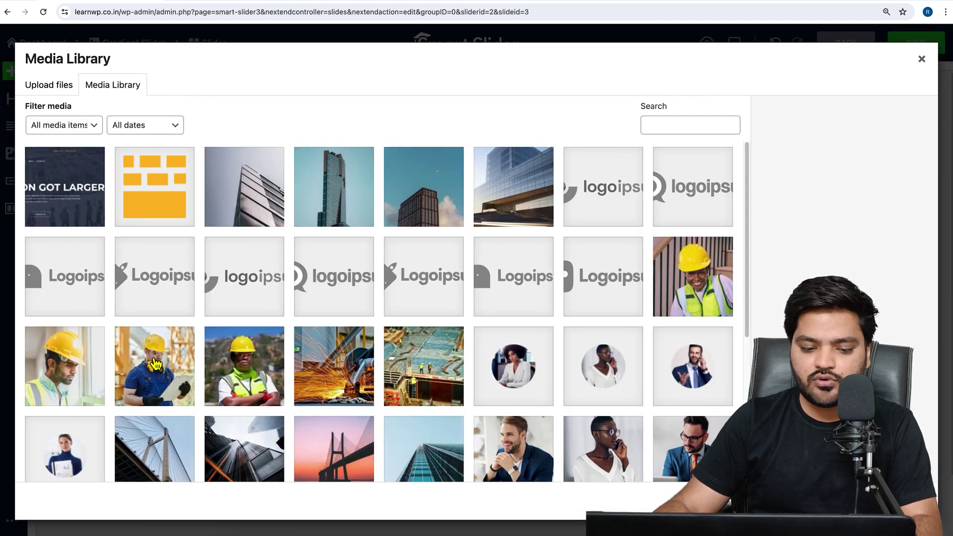
left_click(686, 281)
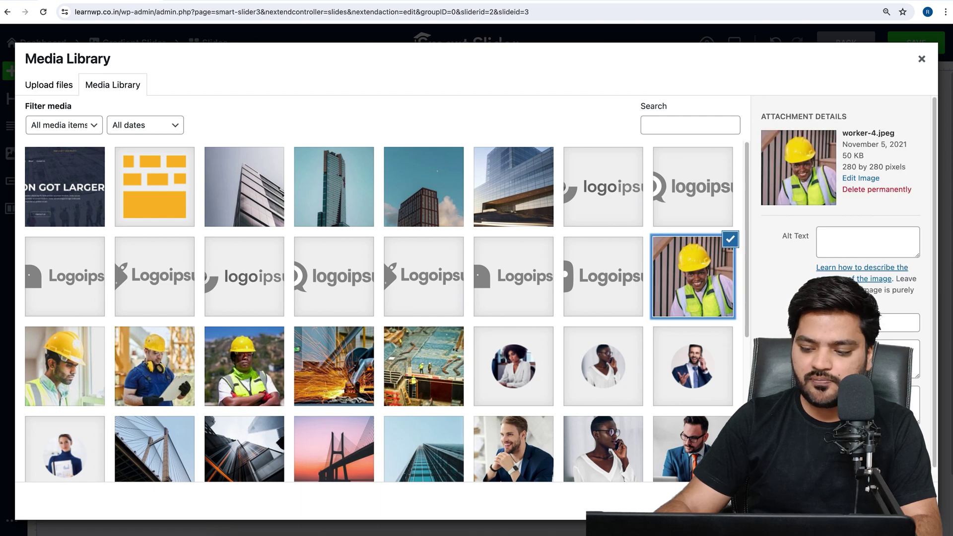
left_click(907, 505)
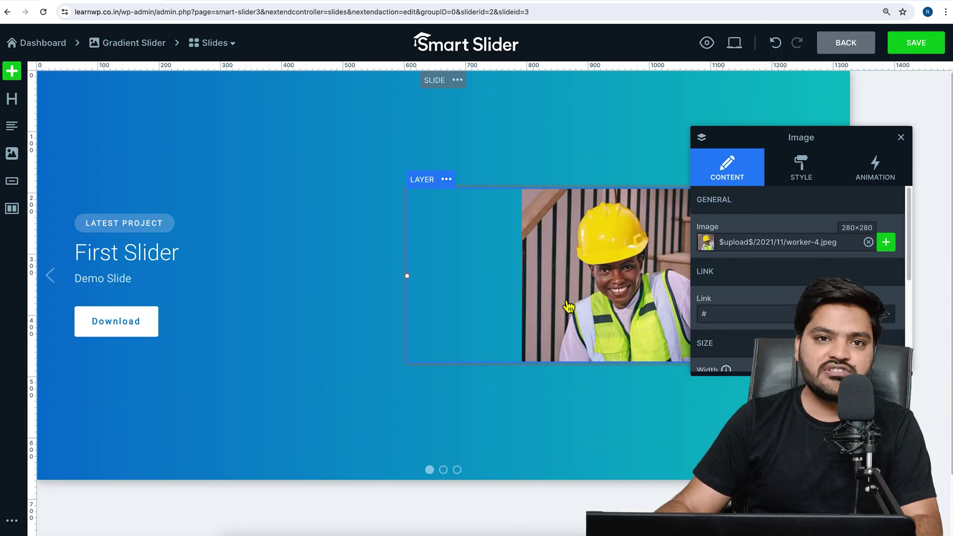
left_click_drag(408, 277, 526, 292)
left_click(742, 313)
key("BackSpace")
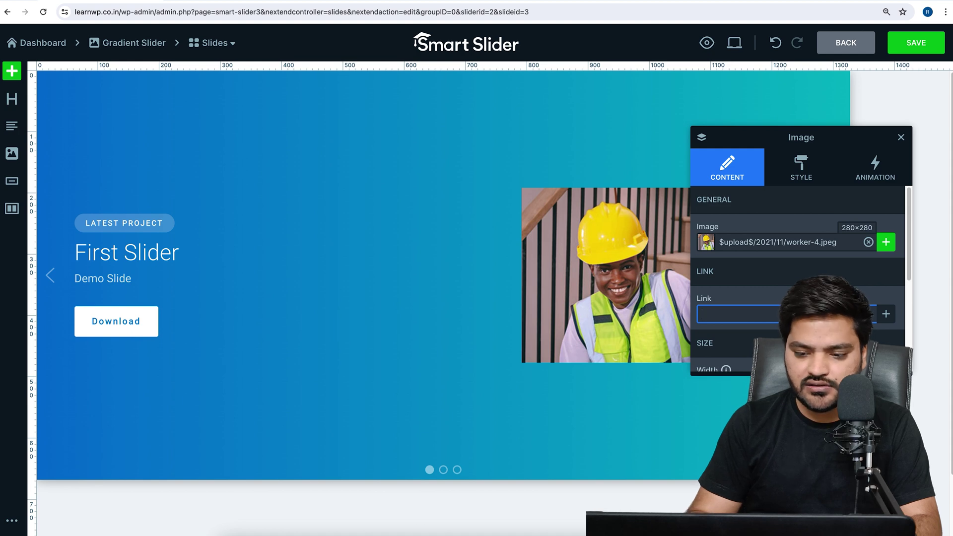
type("www.")
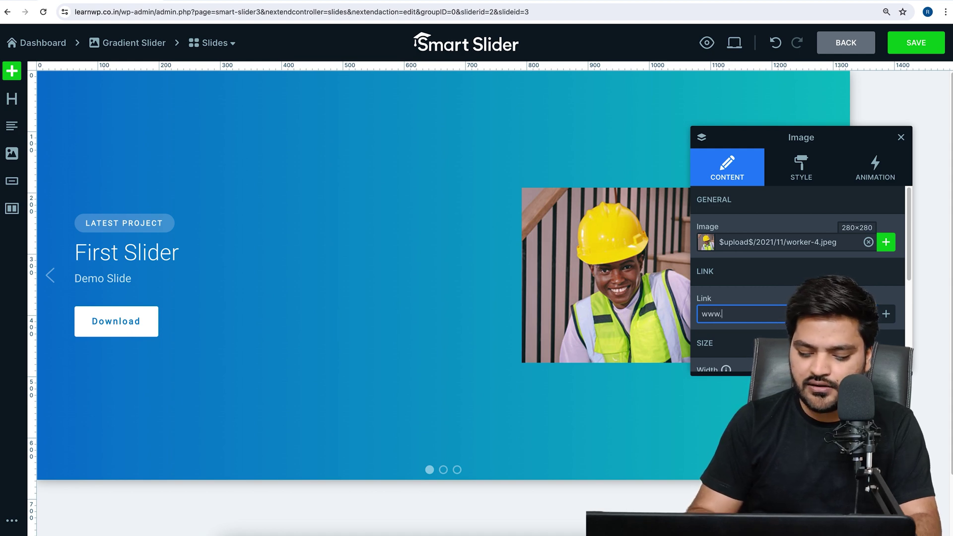
type("google.com")
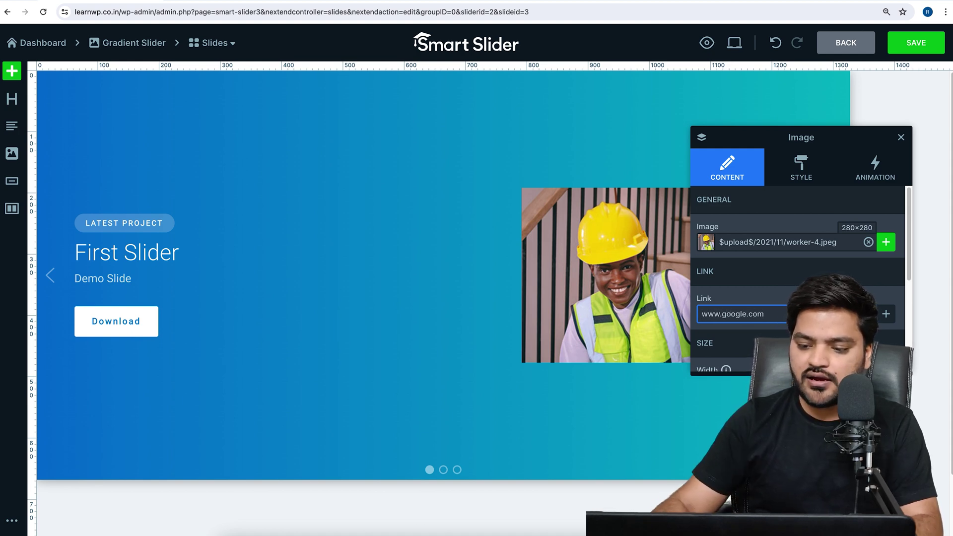
left_click(916, 44)
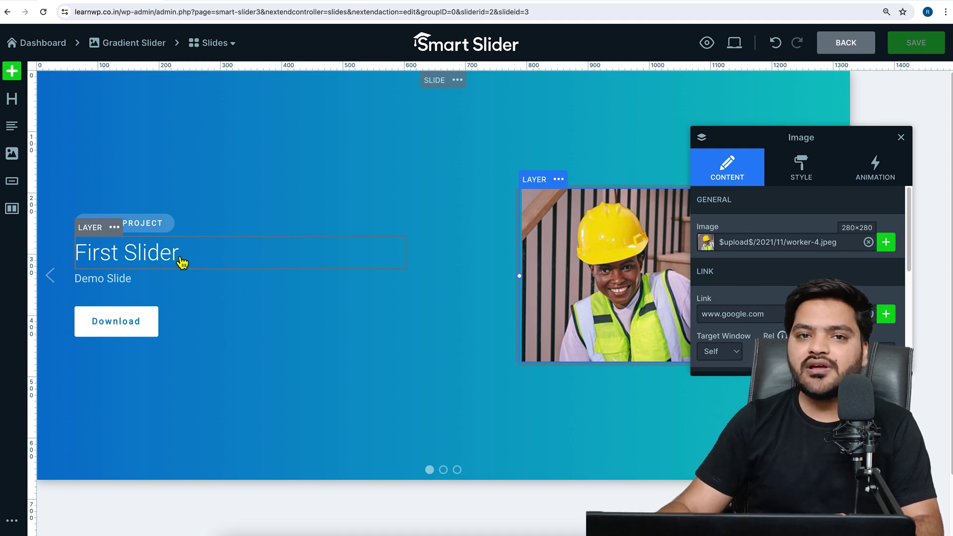
left_click(44, 50)
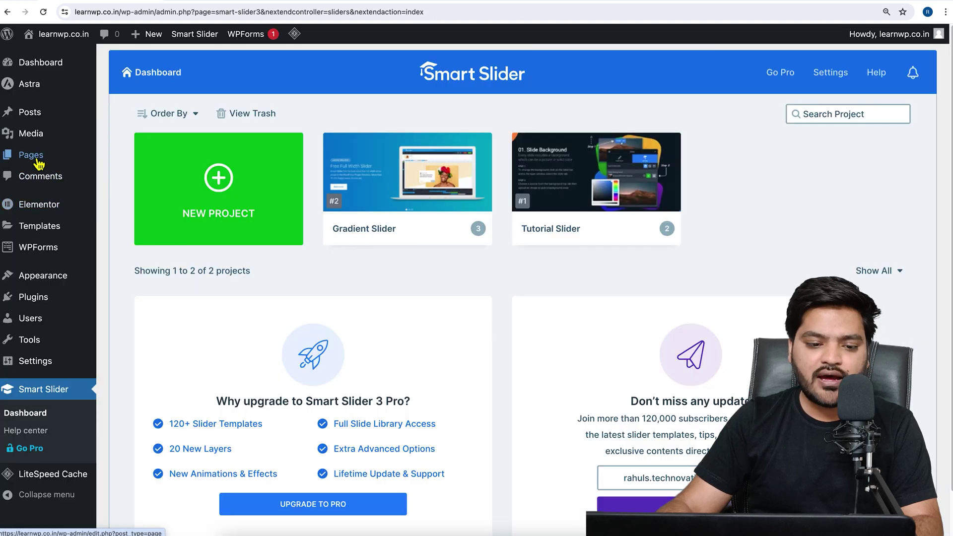
Choose Edit with Elementor for the Home front page from the Pages list
left_click(43, 160)
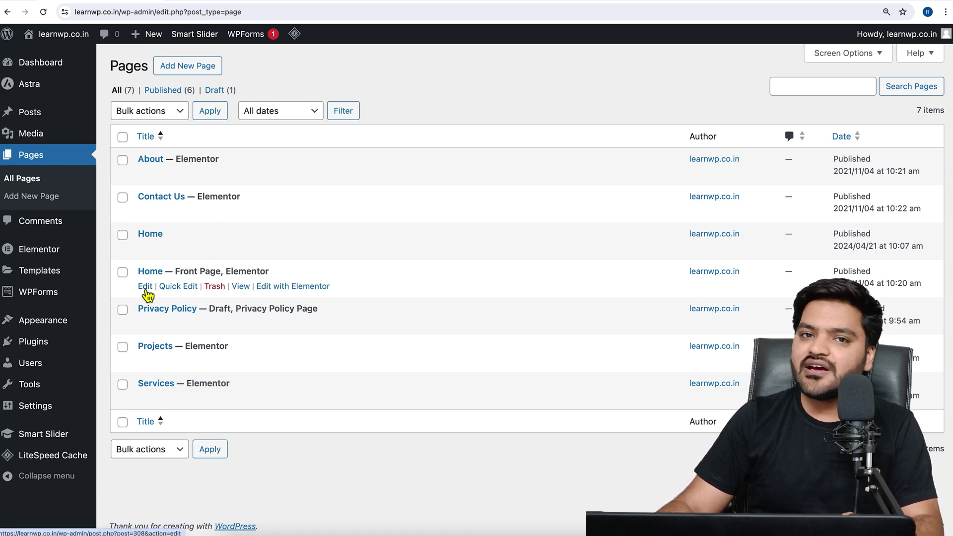
left_click(285, 293)
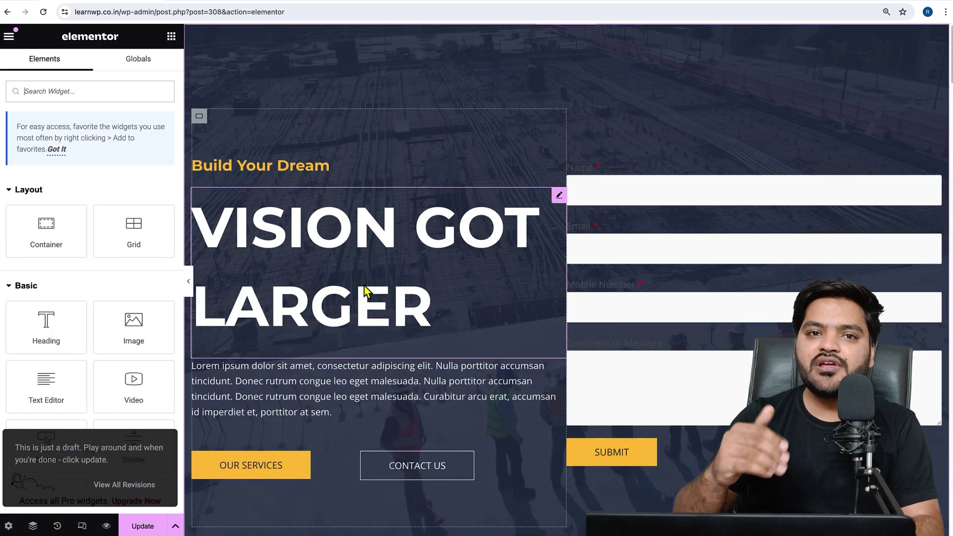
Add an empty container above the Build Your Dream hero section
mouse_move(555, 48)
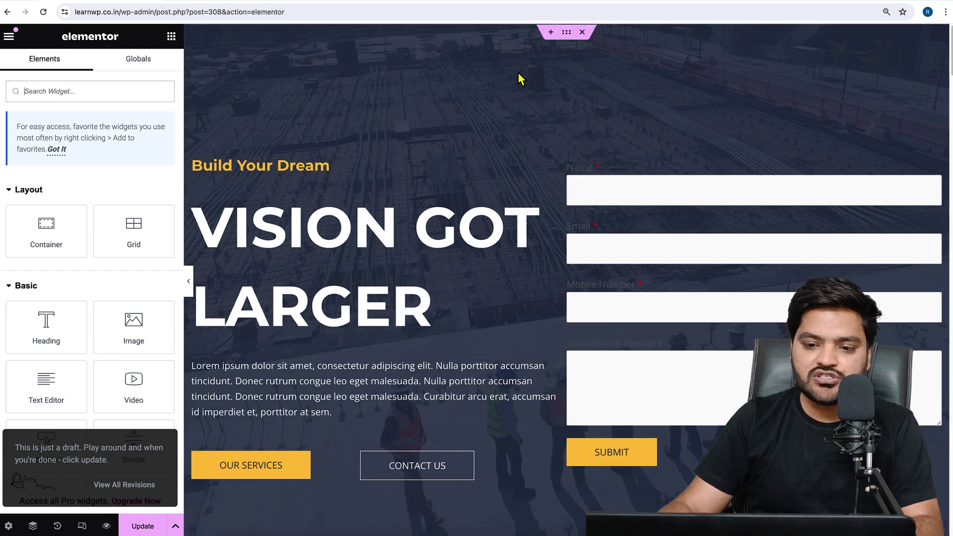
left_click(551, 32)
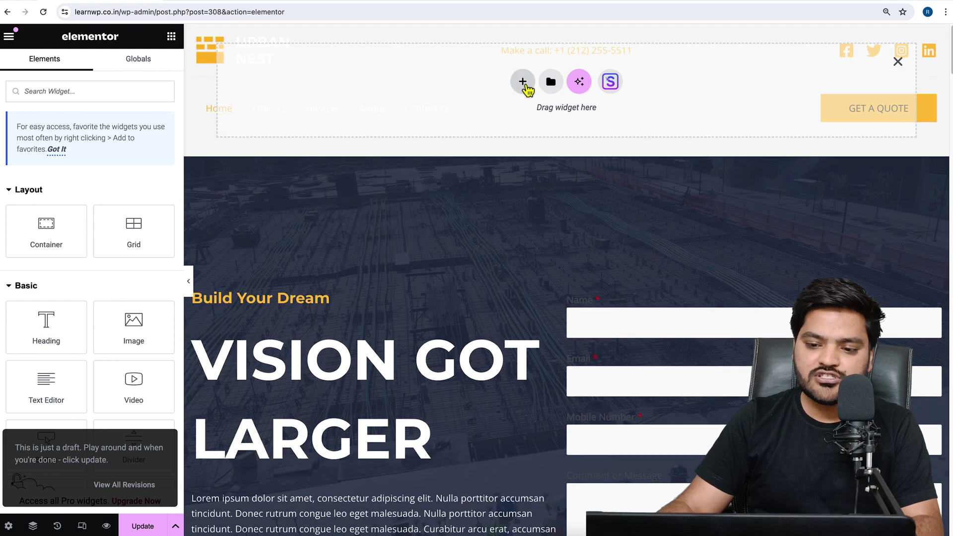
left_click(523, 82)
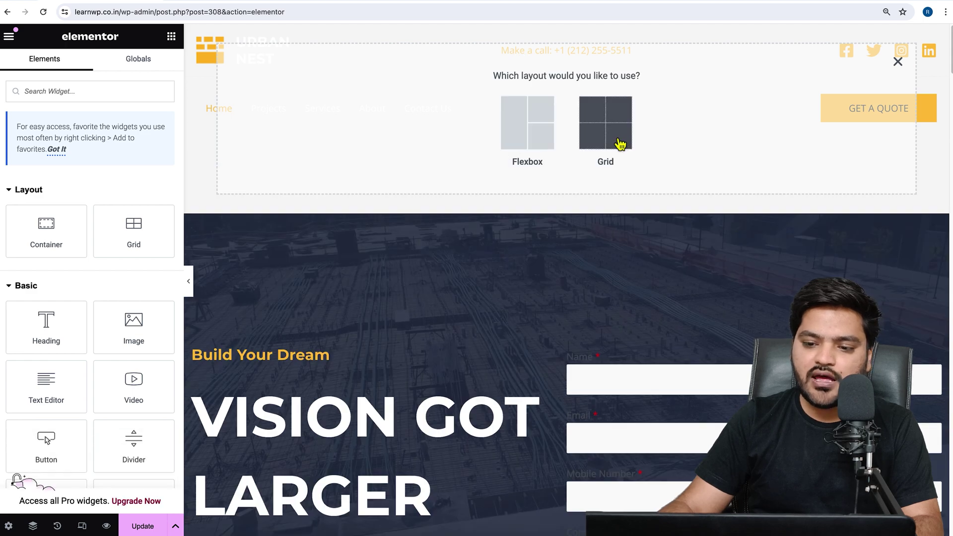
left_click(898, 62)
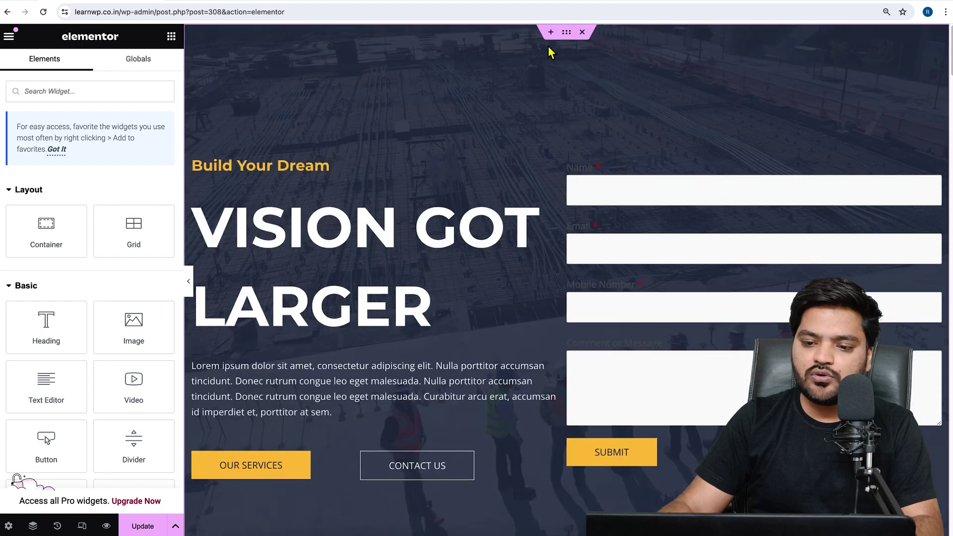
left_click(552, 36)
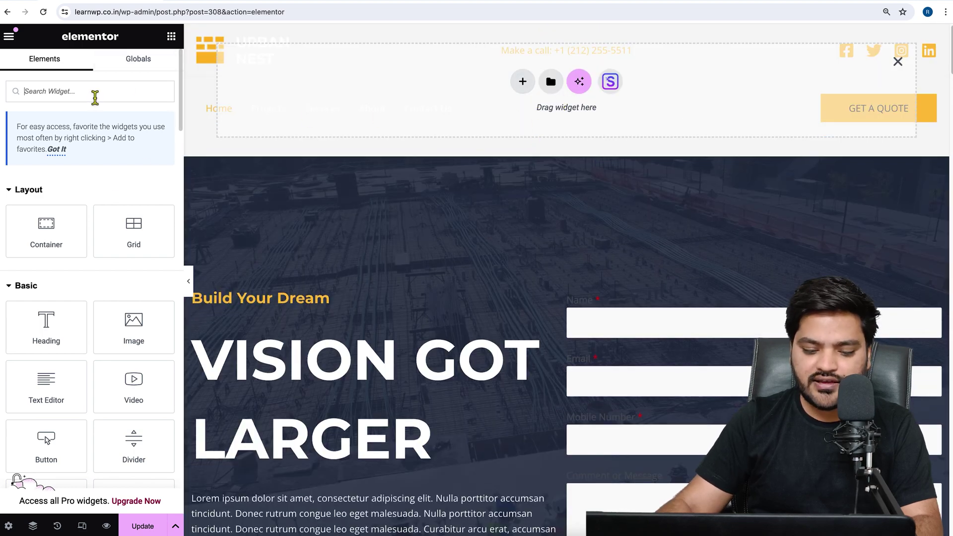
Drop a Smart Slider widget into the container and insert the Gradient Slider
left_click(95, 97)
type("smart")
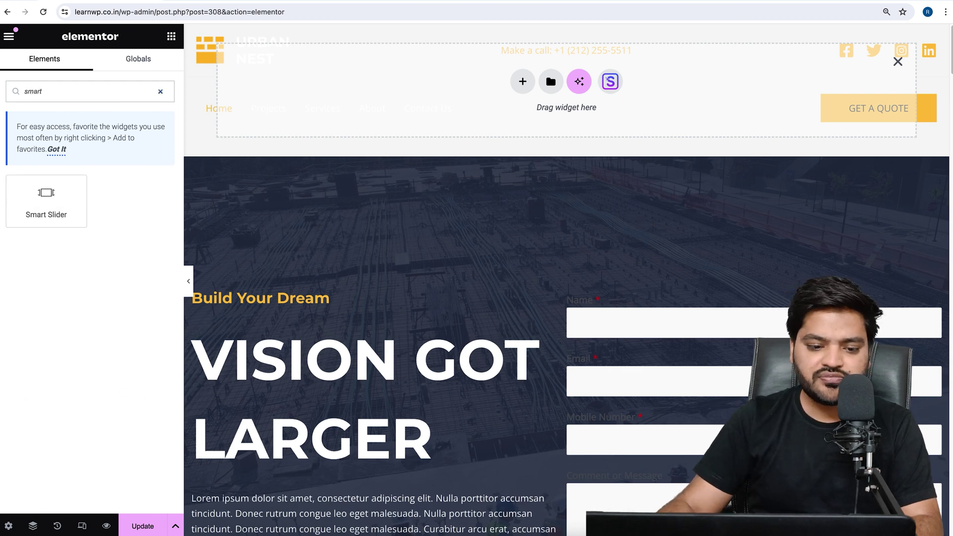
left_click_drag(49, 212, 410, 106)
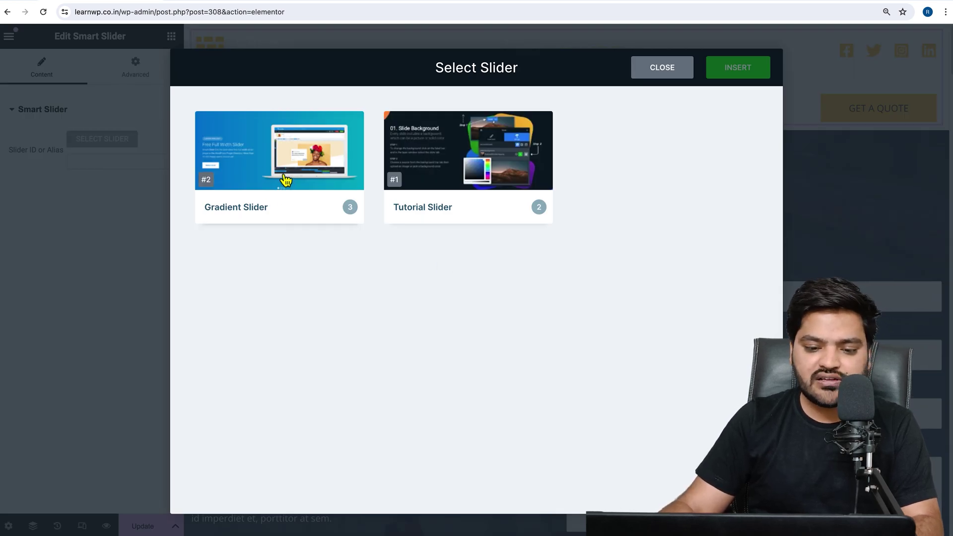
left_click(286, 179)
left_click(744, 70)
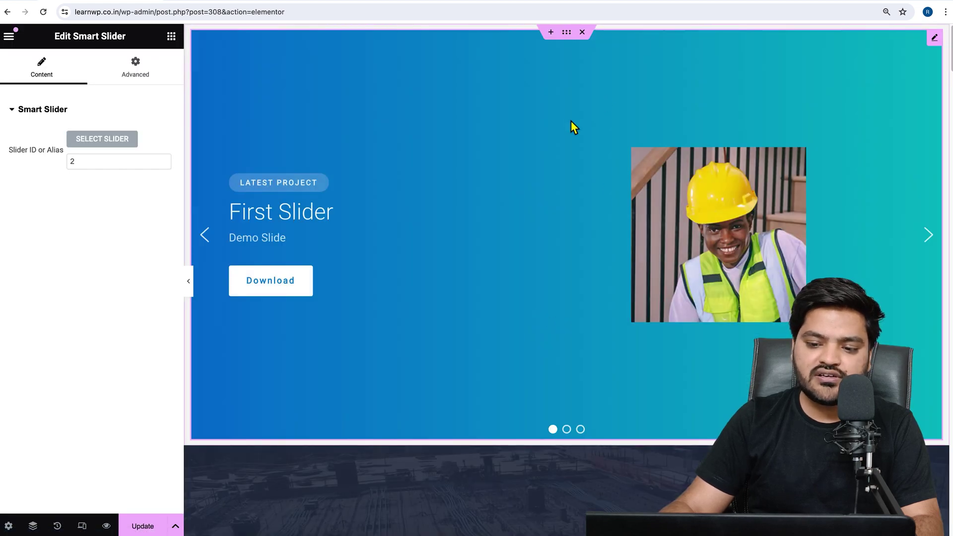
Update the Home page, preview the slider on the live site, then return to the Dashboard
left_click(142, 526)
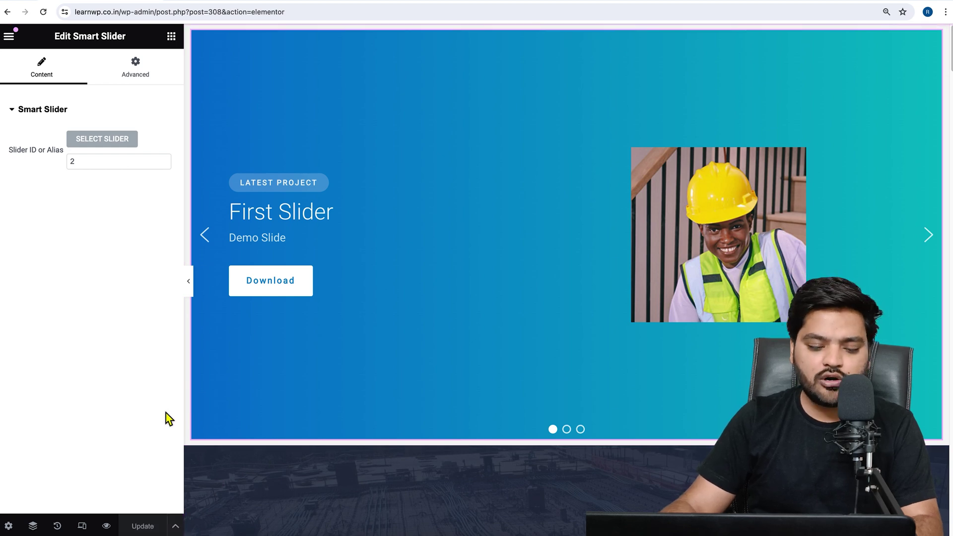
left_click(111, 528)
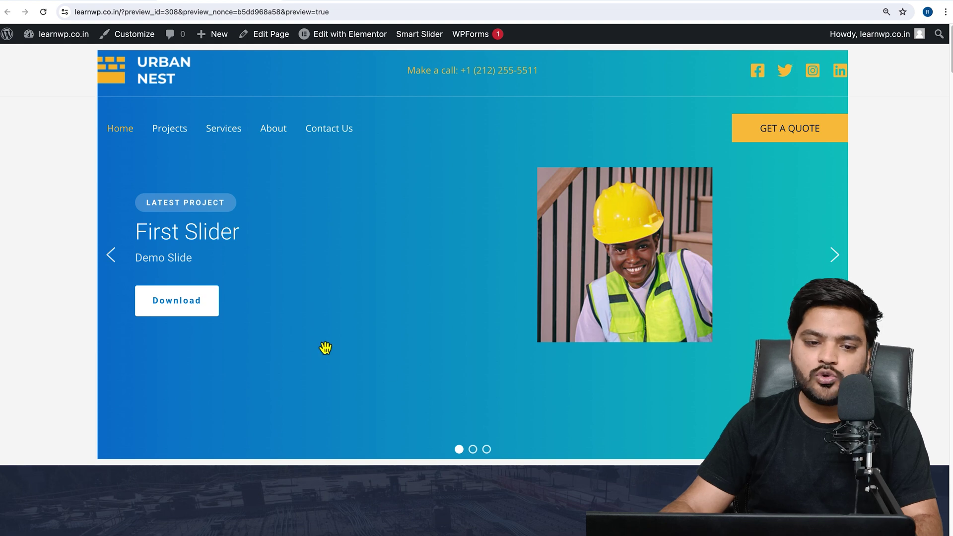
left_click(43, 54)
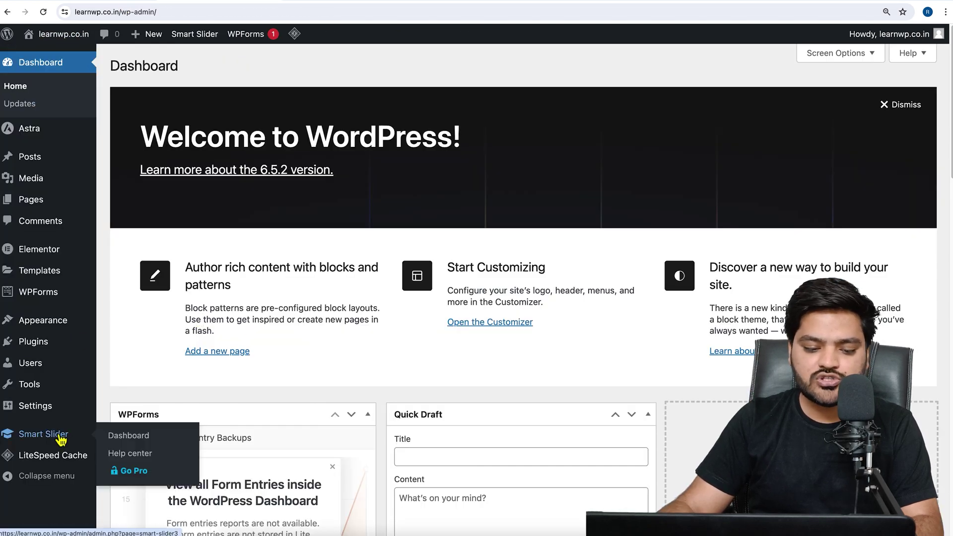
Turn on Force Full Width in the Gradient Slider's Size settings and save
left_click(30, 435)
mouse_move(415, 195)
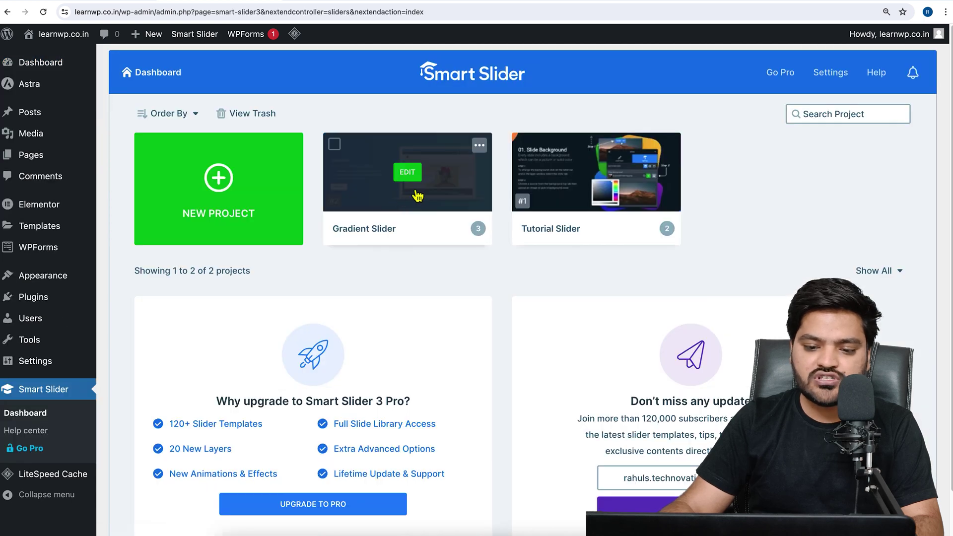
scroll(218, 273, "down", 1)
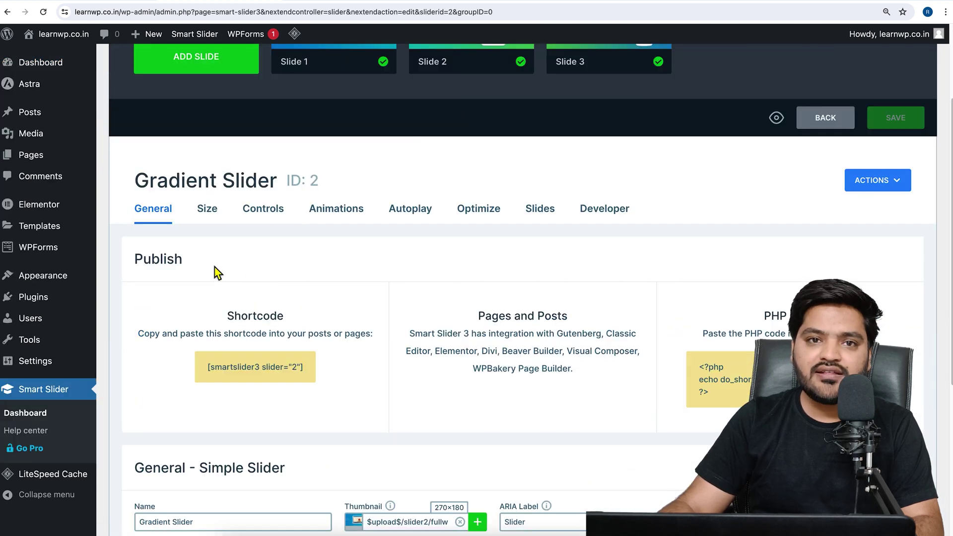
left_click(218, 224)
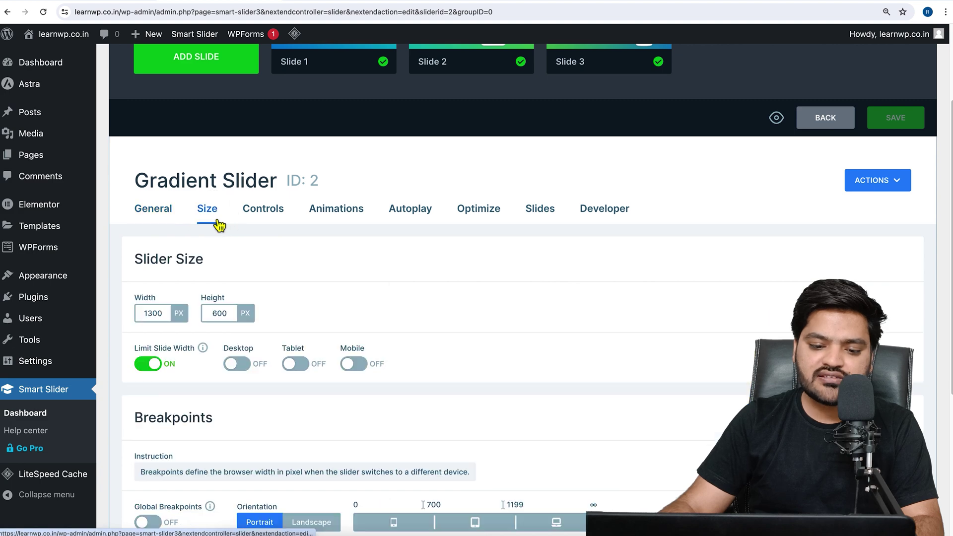
scroll(318, 304, "down", 5)
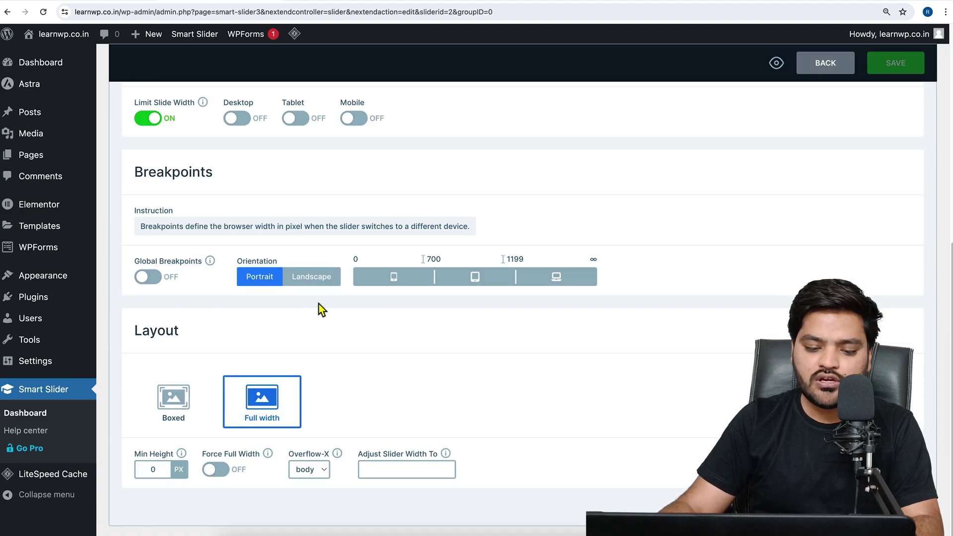
left_click(216, 469)
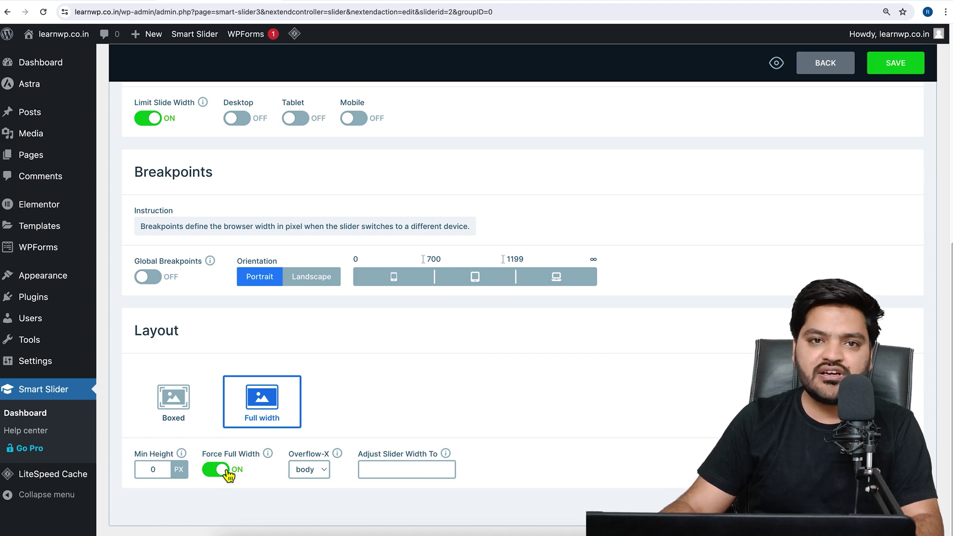
left_click(888, 60)
Open the live home page and advance the full-width Gradient Slider to its third slide
mouse_move(64, 34)
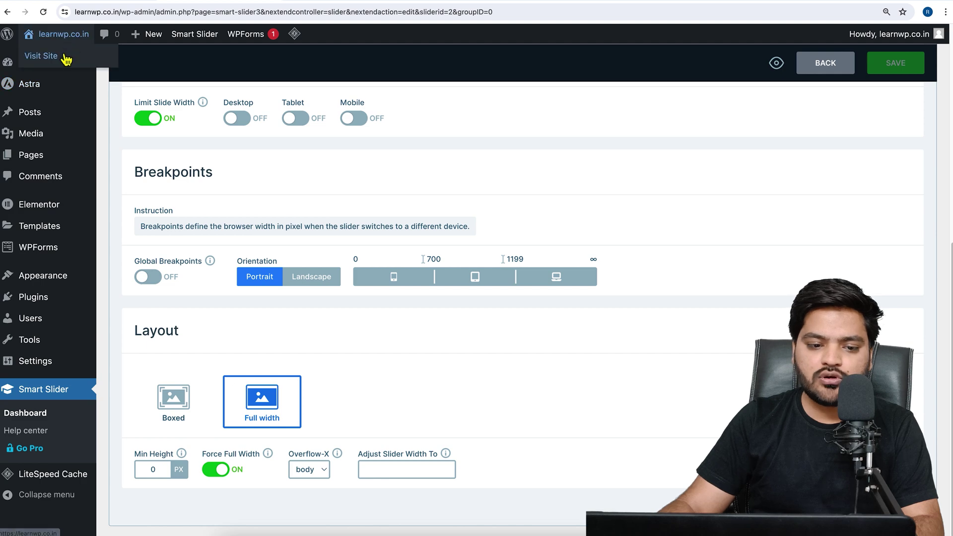
left_click(62, 55)
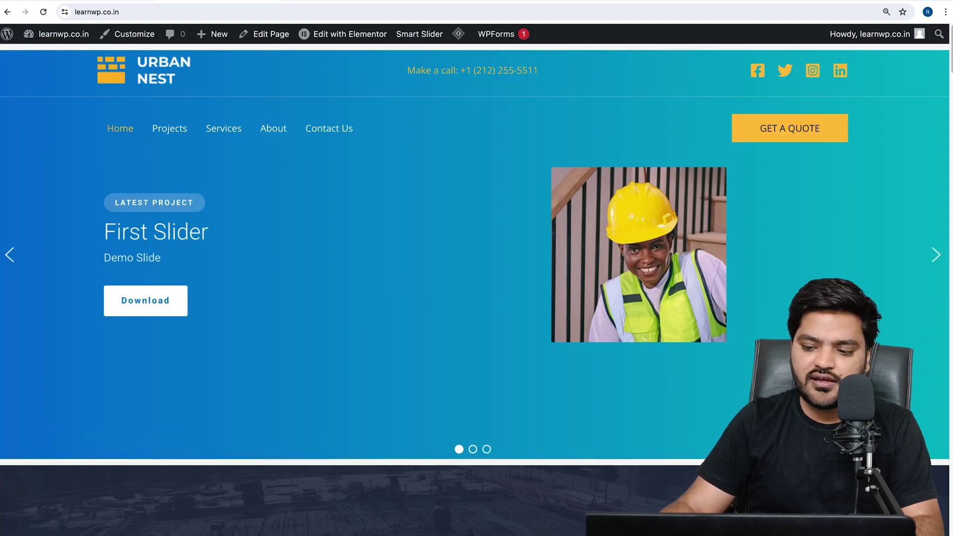
left_click(940, 265)
left_click(936, 255)
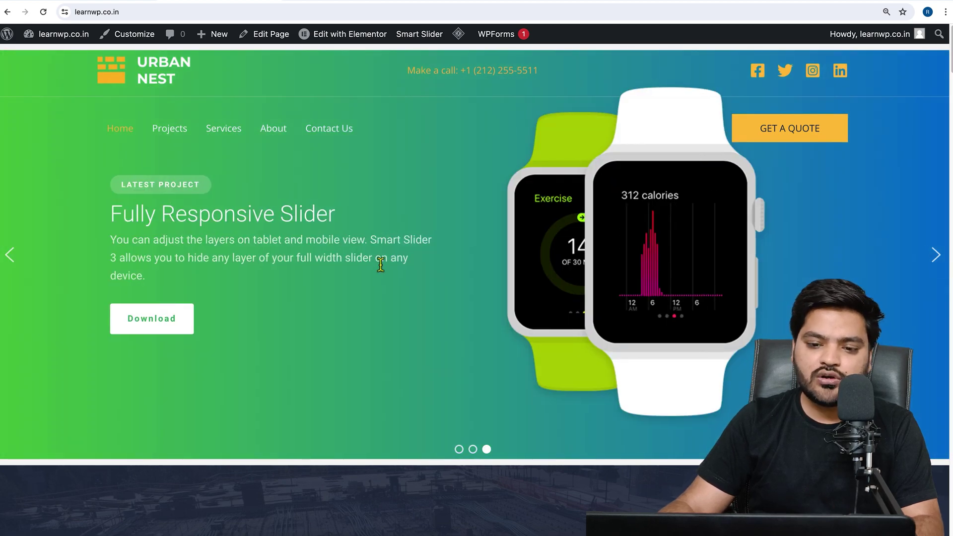
Reopen the Gradient Slider for editing from the admin bar's Smart Slider menu
mouse_move(427, 43)
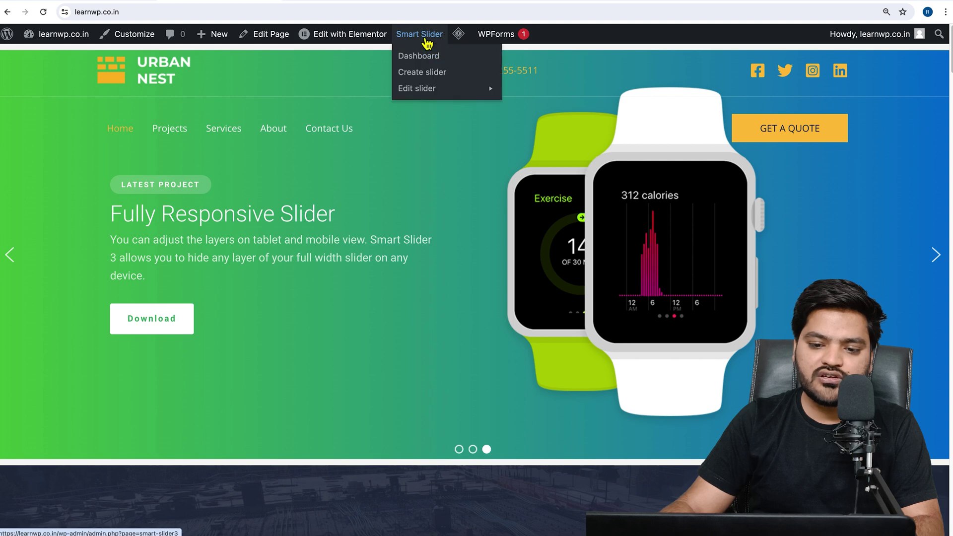
mouse_move(427, 92)
left_click(549, 90)
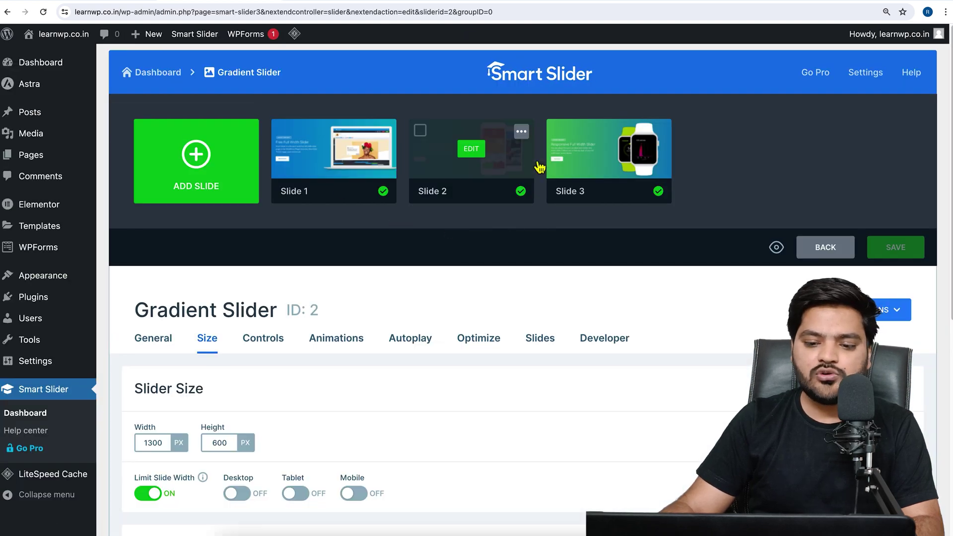
Start a new Gradient Slider slide to show the Image, Blank, Post, Static Overlay and Dynamic Slides choices
mouse_move(577, 163)
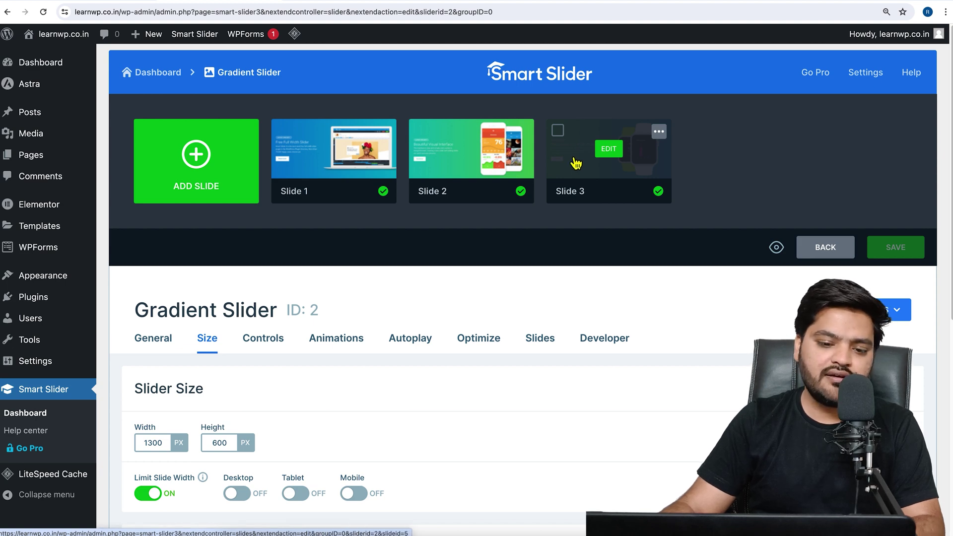
left_click(205, 162)
mouse_move(487, 291)
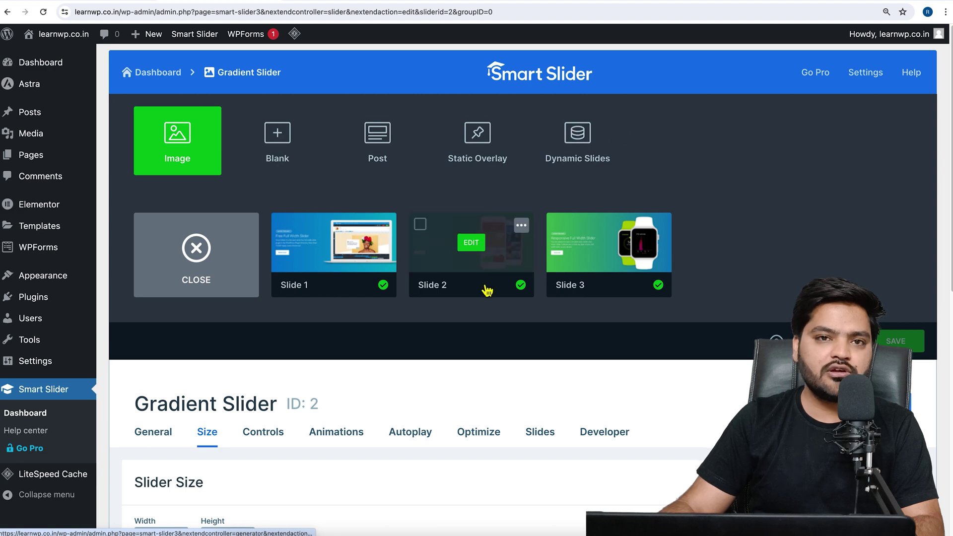